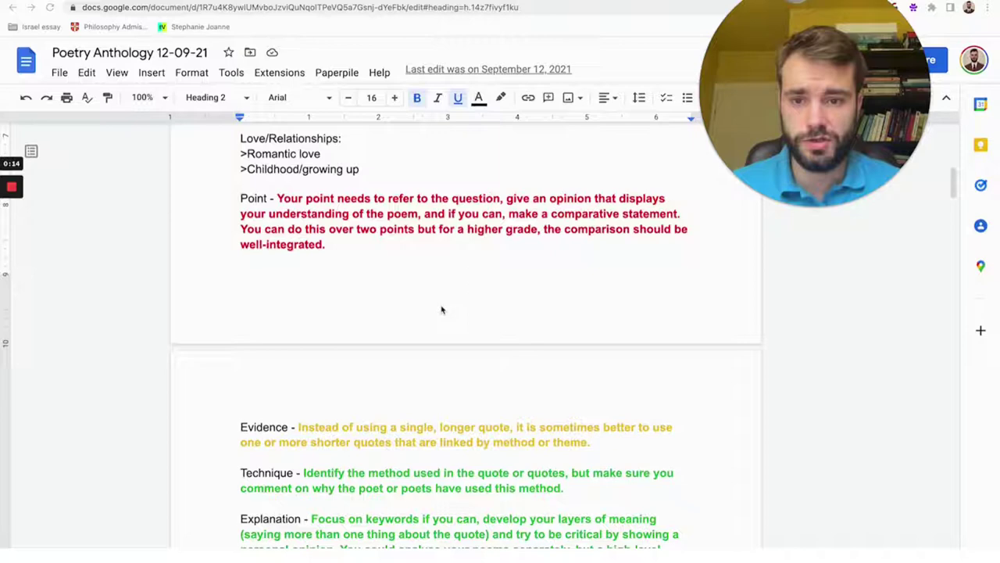
Step: Review the Questions and structure section, highlighting the THEME placeholder and the example themes under War/Conflict and Love/Relationships
{"action": "scroll", "coordinate": [441, 310], "scroll_direction": "down", "scroll_amount": 4}
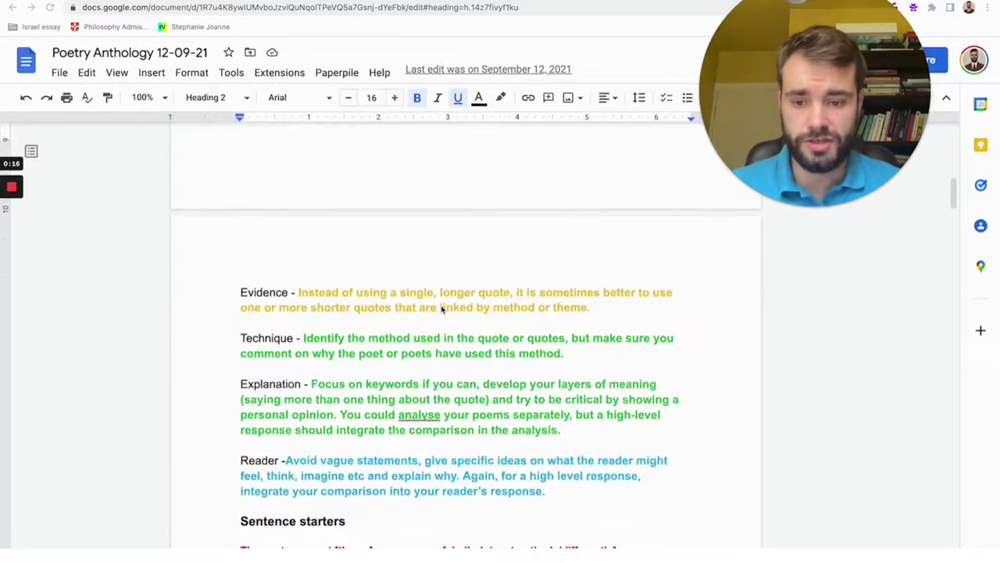
{"action": "scroll", "coordinate": [454, 286], "scroll_direction": "up", "scroll_amount": 1}
{"action": "scroll", "coordinate": [454, 285], "scroll_direction": "up", "scroll_amount": 3}
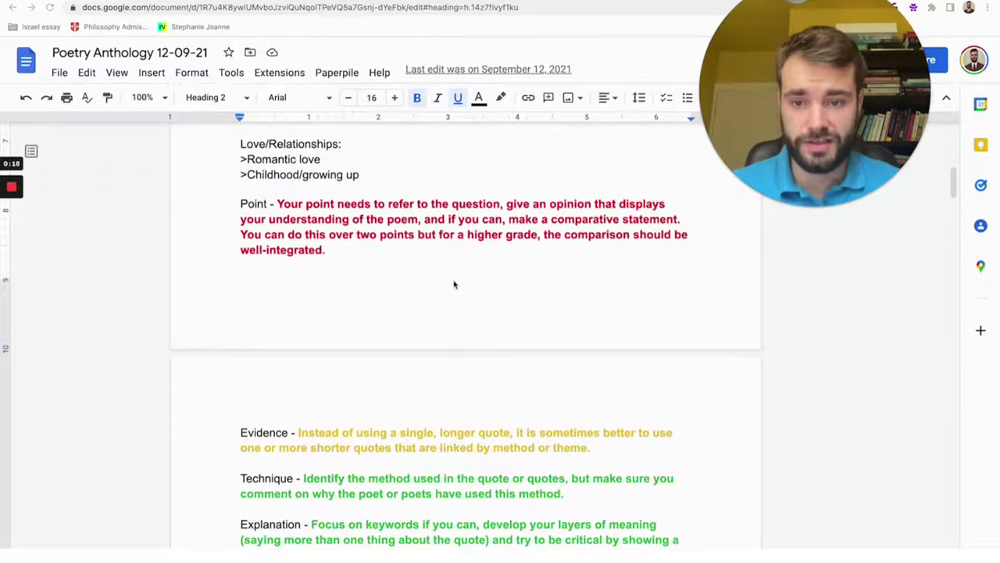
{"action": "scroll", "coordinate": [454, 285], "scroll_direction": "up", "scroll_amount": 6}
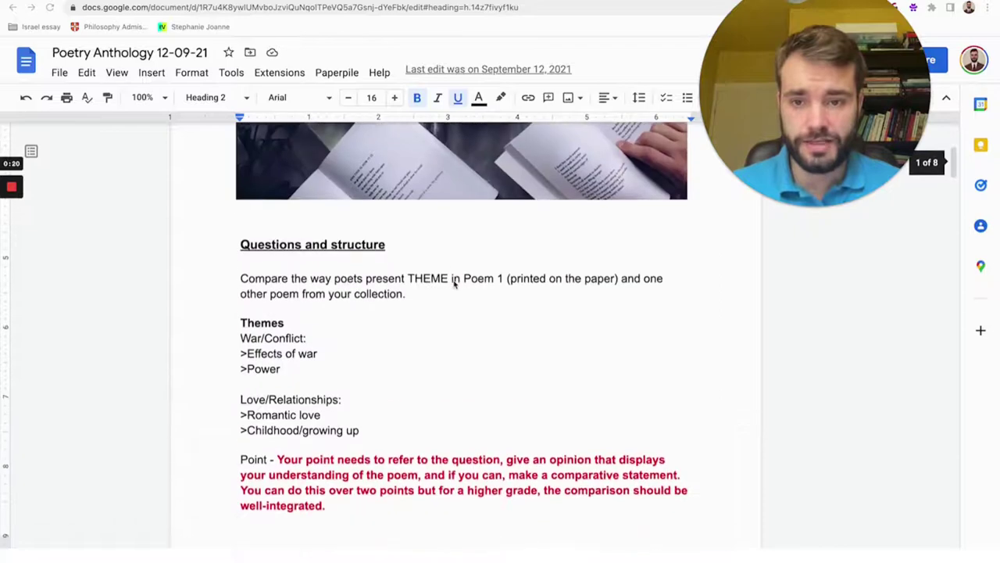
{"action": "scroll", "coordinate": [454, 285], "scroll_direction": "down", "scroll_amount": 3}
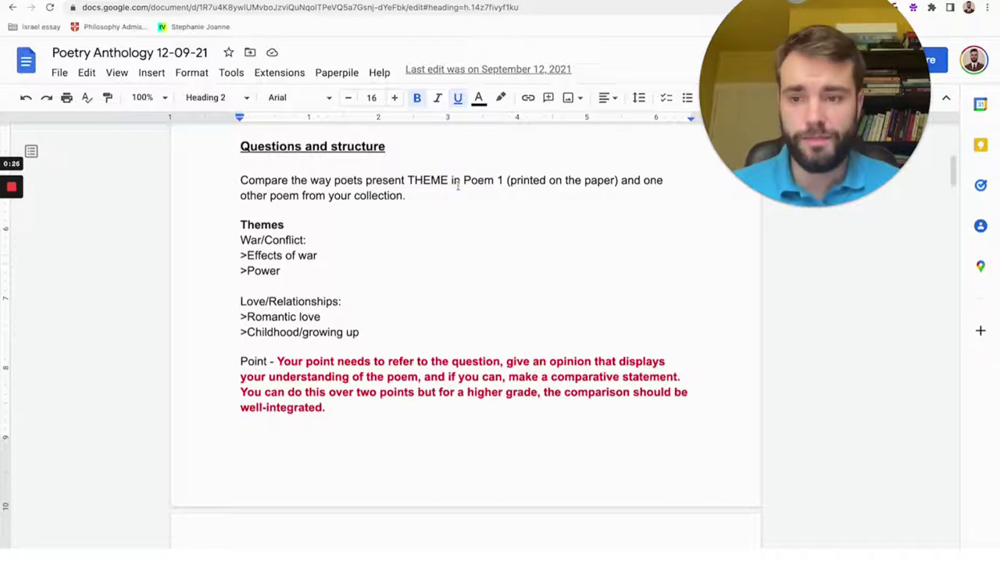
{"action": "left_click_drag", "start_coordinate": [448, 180], "coordinate": [408, 180]}
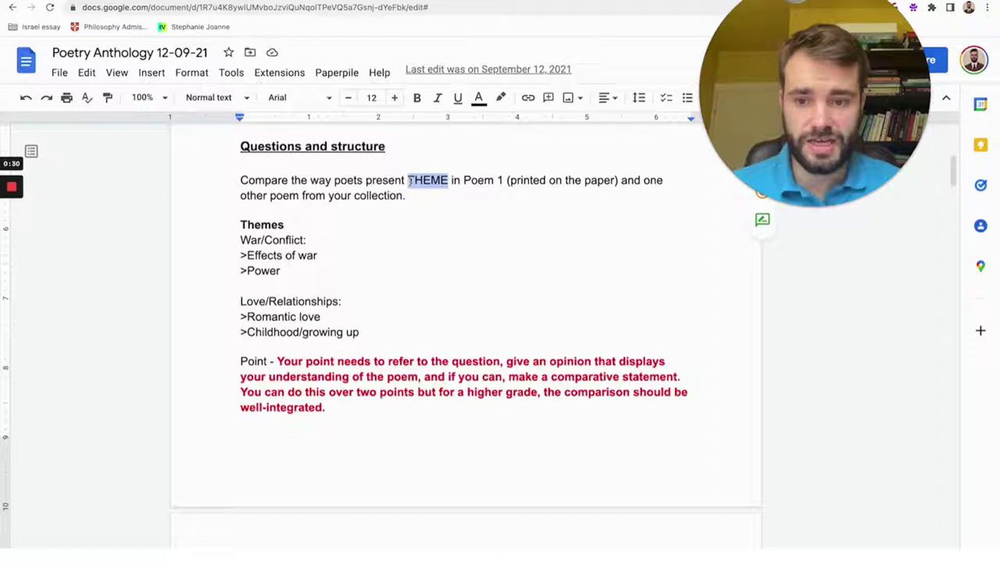
{"action": "left_click_drag", "start_coordinate": [317, 255], "coordinate": [250, 269]}
{"action": "left_click", "coordinate": [248, 270]}
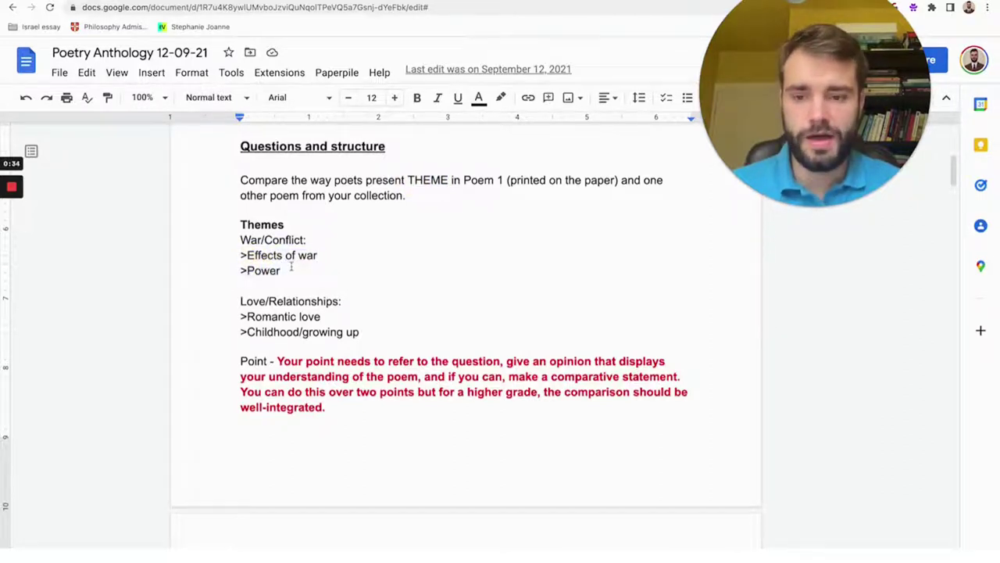
{"action": "mouse_move", "coordinate": [249, 316]}
{"action": "left_mouse_down"}
{"action": "mouse_move", "coordinate": [320, 318]}
{"action": "mouse_move", "coordinate": [343, 329]}
{"action": "mouse_move", "coordinate": [249, 332]}
{"action": "left_mouse_up"}
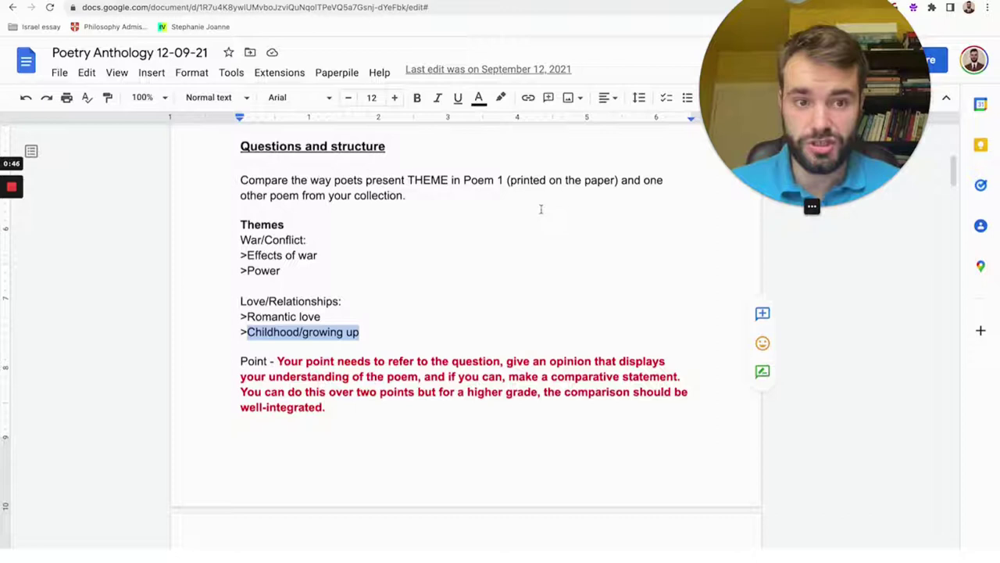
{"action": "left_click", "coordinate": [458, 226]}
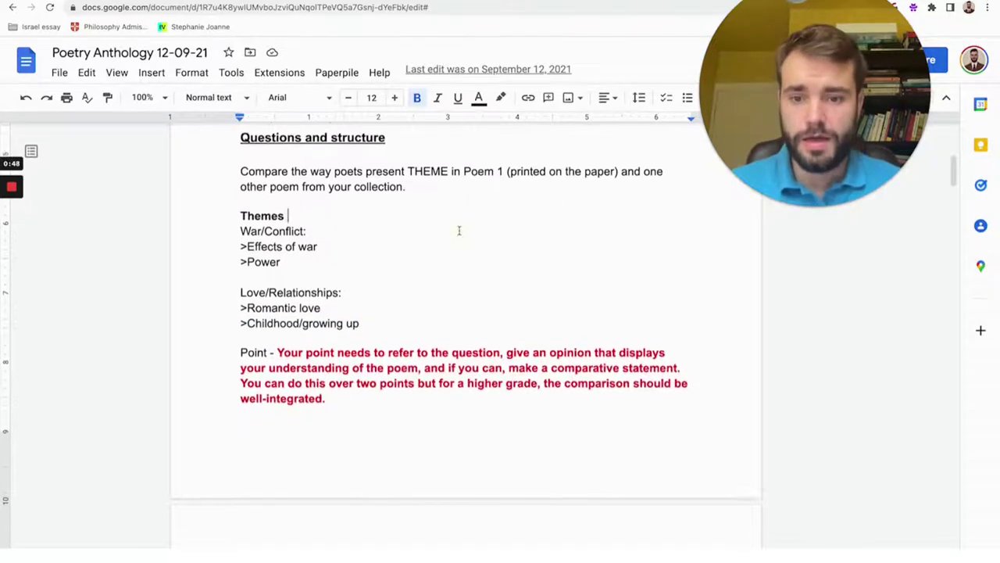
Step: Add a separate line reading "PETER" between the ">Childhood/growing up" theme and the Point guidance
{"action": "scroll", "coordinate": [458, 231], "scroll_direction": "down", "scroll_amount": 3}
{"action": "scroll", "coordinate": [440, 230], "scroll_direction": "up", "scroll_amount": 1}
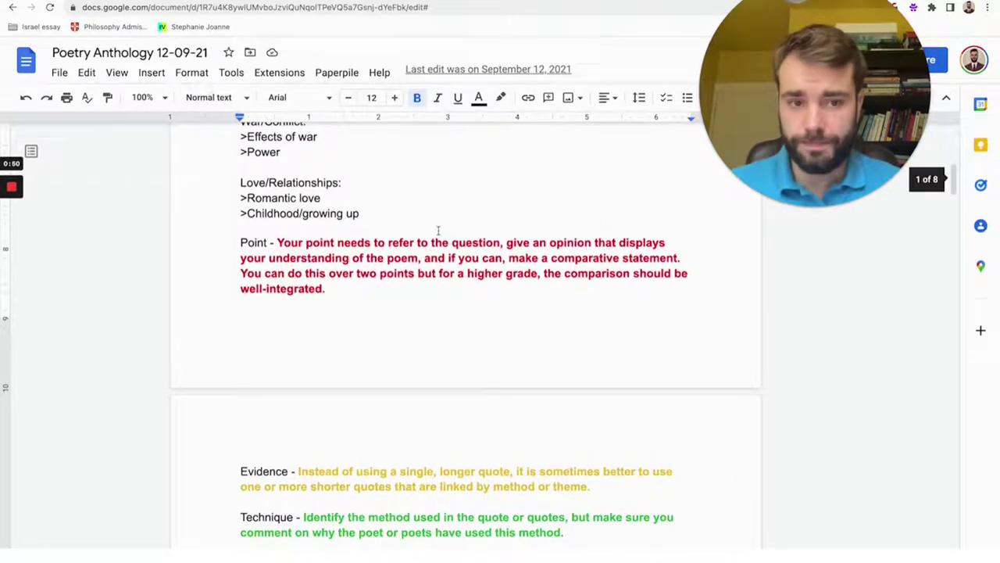
{"action": "left_click", "coordinate": [436, 214]}
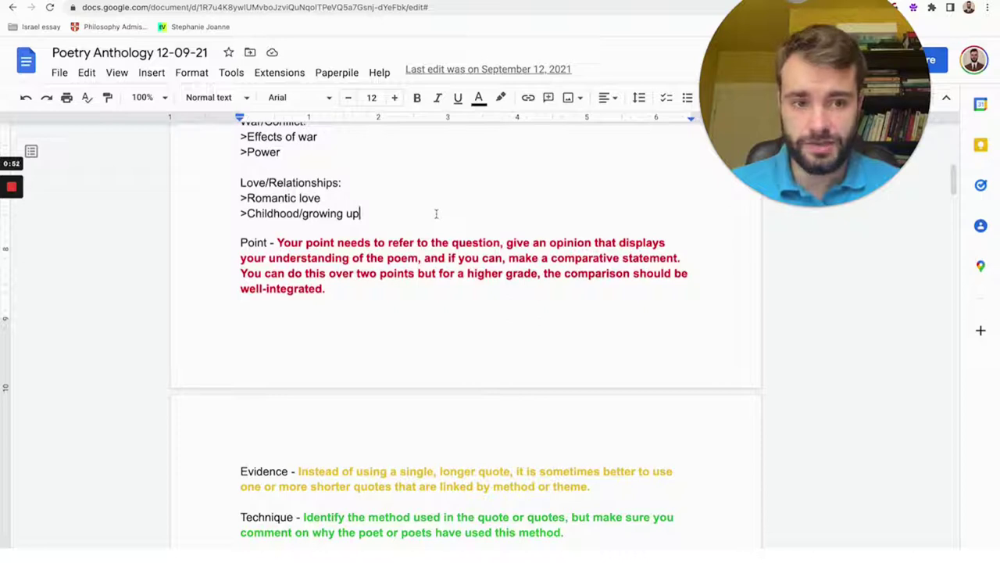
{"action": "key", "text": "Return"}
{"action": "key", "text": "Return"}
{"action": "type", "text": "P"}
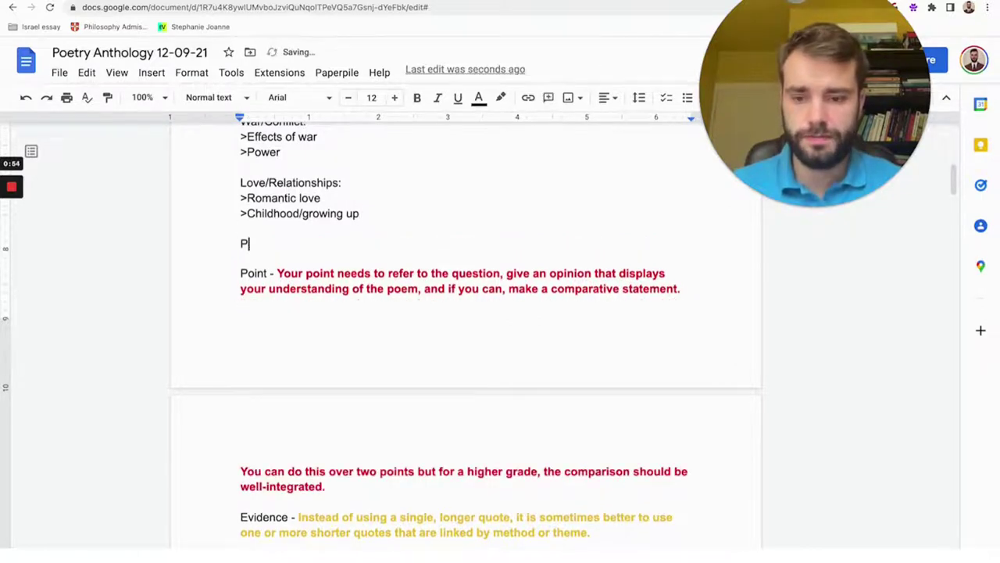
{"action": "type", "text": "ETER"}
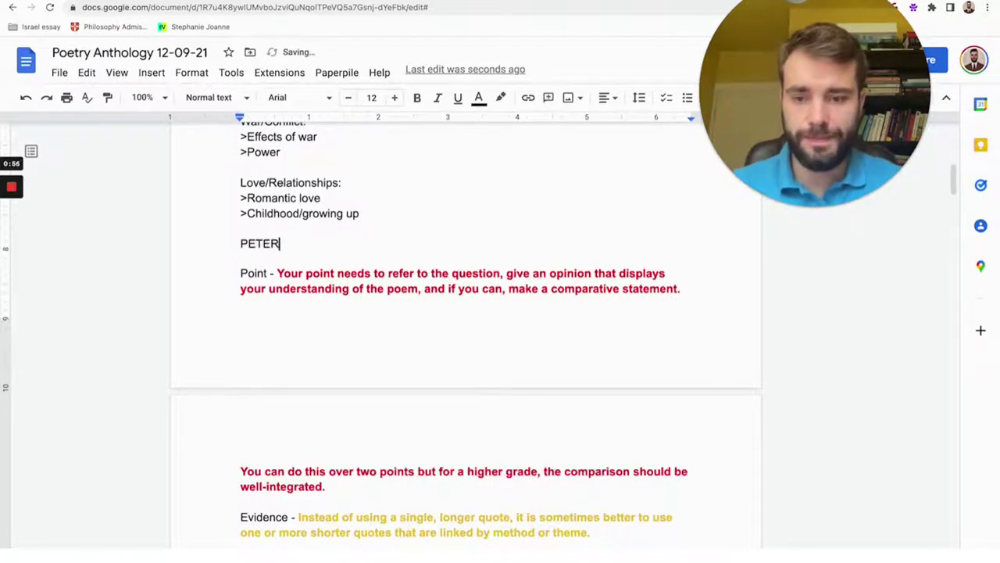
Step: Expand the acronym to "PETETER" and insert "(poem 1)" and a space after the initial "PET"
{"action": "left_click", "coordinate": [261, 243]}
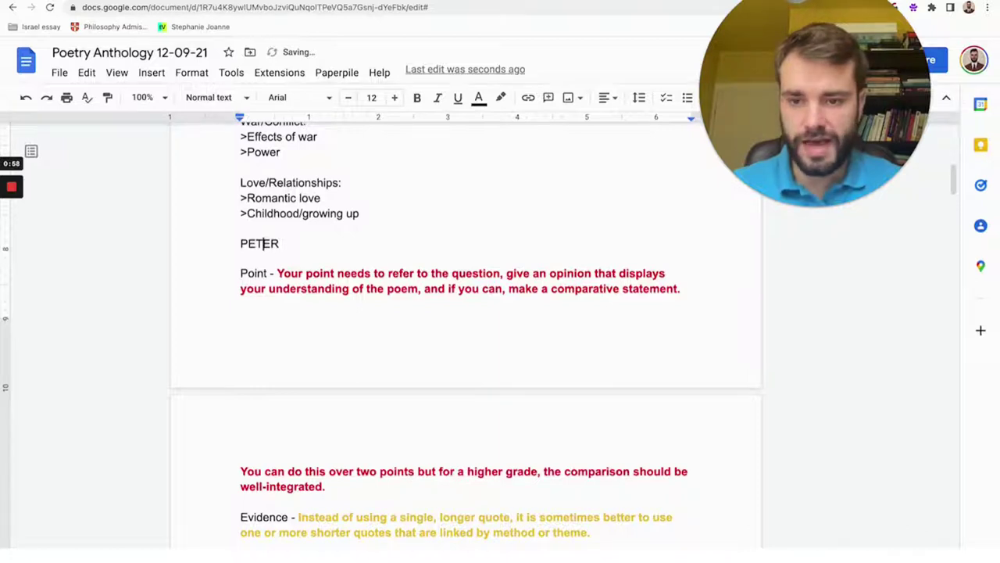
{"action": "type", "text": "ET"}
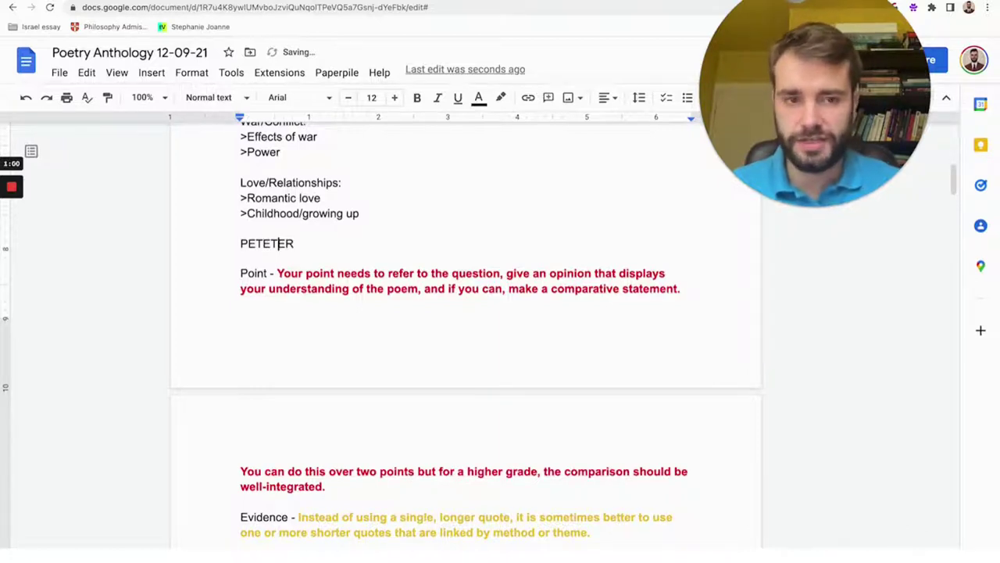
{"action": "left_click", "coordinate": [263, 243]}
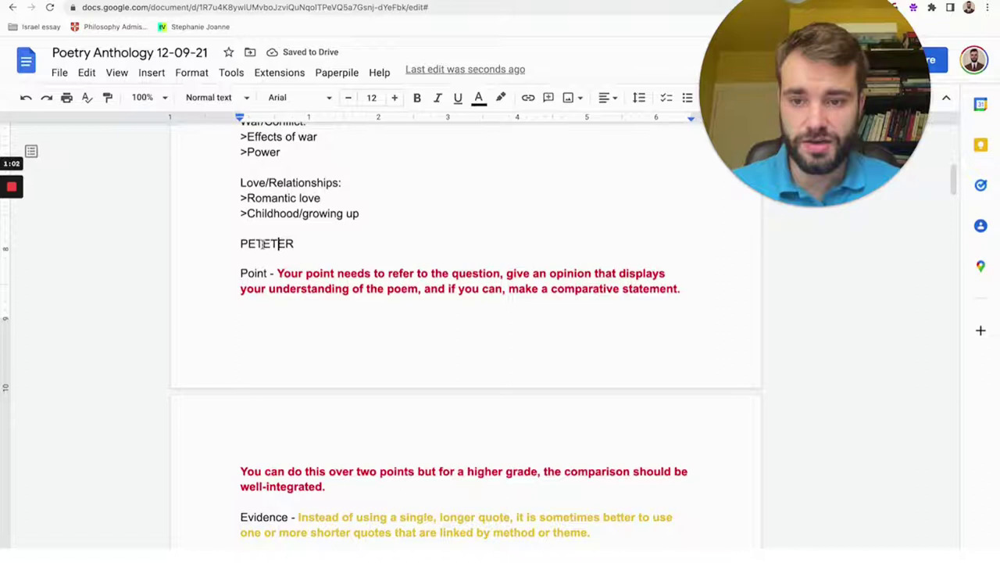
{"action": "type", "text": "(poem"}
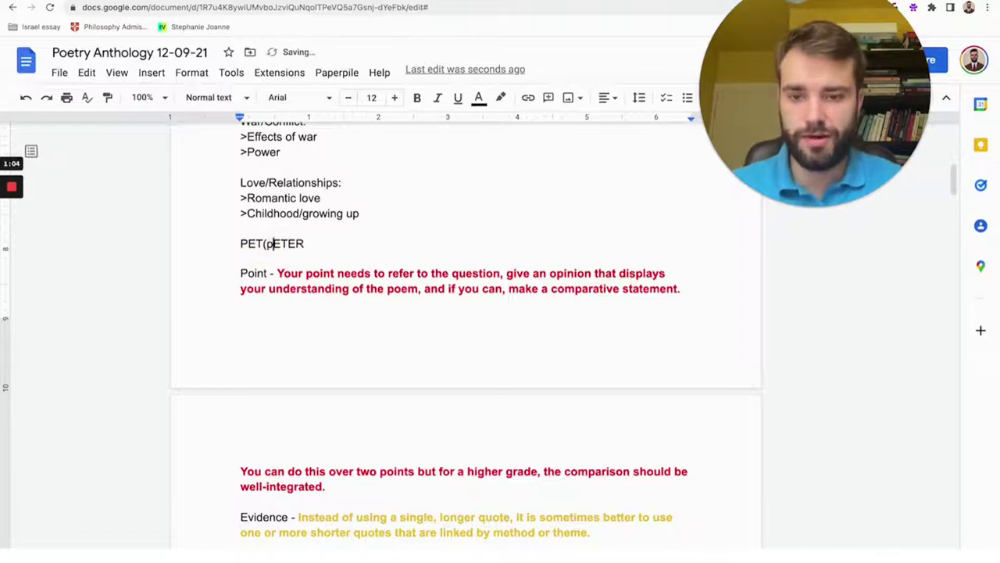
{"action": "type", "text": " 1)"}
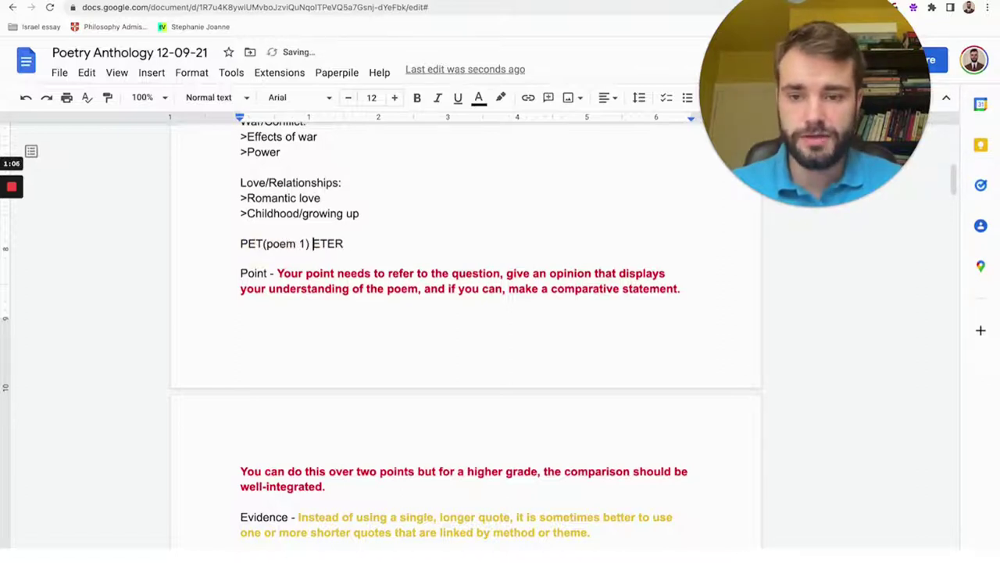
Step: Insert "(poem 2)" after "ET" so the acronym line reads "PET(poem 1) ET(poem 2) ER"
{"action": "key", "text": "Right"}
{"action": "key", "text": "Right"}
{"action": "type", "text": "("}
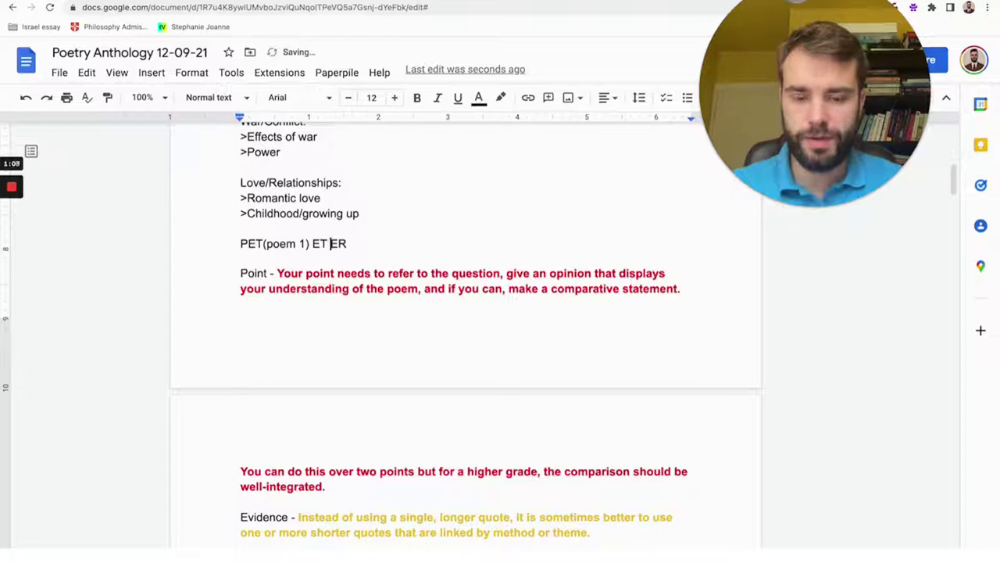
{"action": "type", "text": "poem2"}
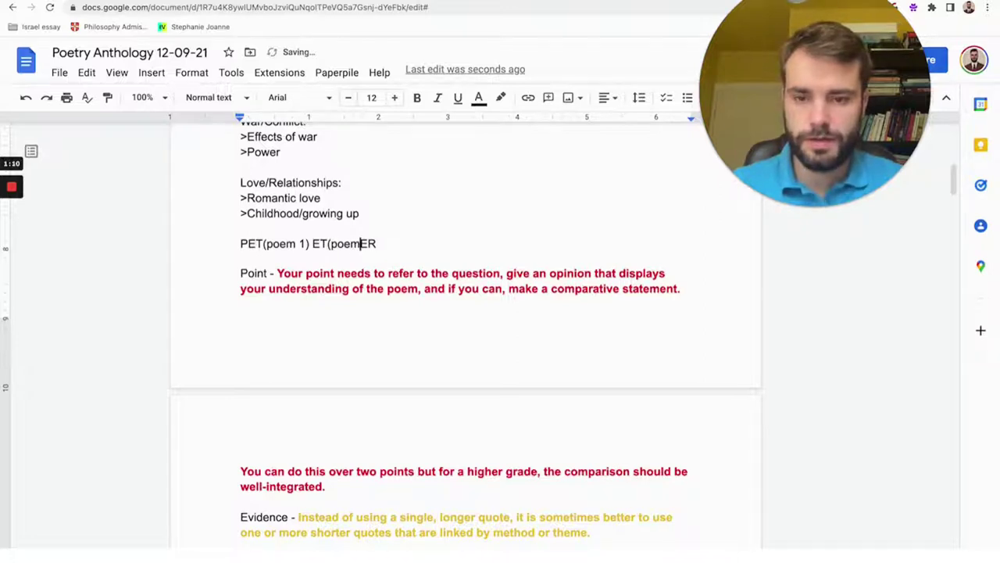
{"action": "type", "text": ")"}
{"action": "key", "text": "BackSpace"}
{"action": "key", "text": "BackSpace"}
{"action": "type", "text": "2)"}
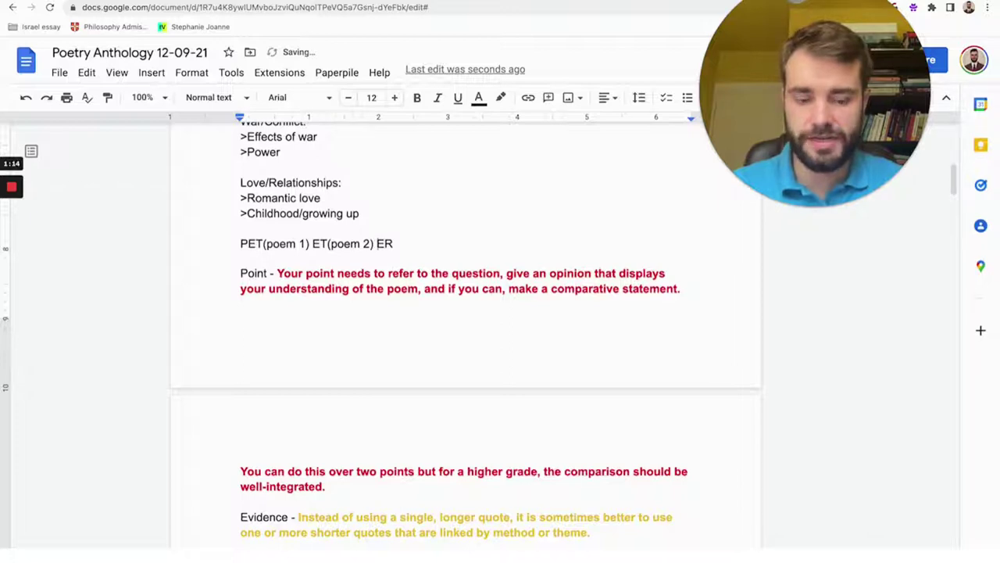
Step: Go through the parts of the acronym line, highlighting the T before "(poem 2)" and the final R
{"action": "key", "text": "Left"}
{"action": "key", "text": "Left"}
{"action": "key", "text": "Left"}
{"action": "key", "text": "Left"}
{"action": "key", "text": "Left"}
{"action": "key", "text": "Right"}
{"action": "key", "text": "Right"}
{"action": "key", "text": "Right"}
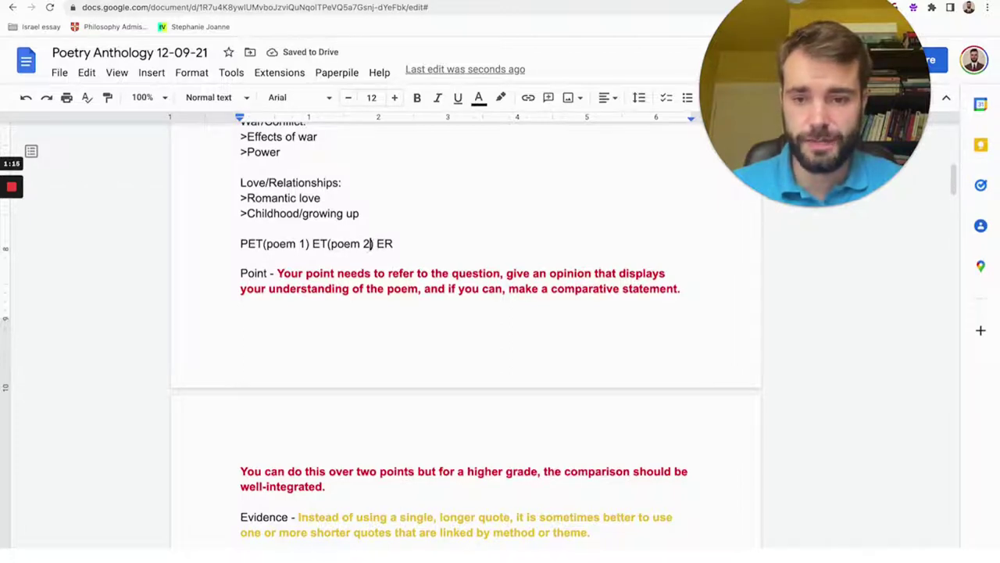
{"action": "key", "text": "Right"}
{"action": "key", "text": "Right"}
{"action": "key", "text": "Right"}
{"action": "key", "text": "Left"}
{"action": "key", "text": "Right"}
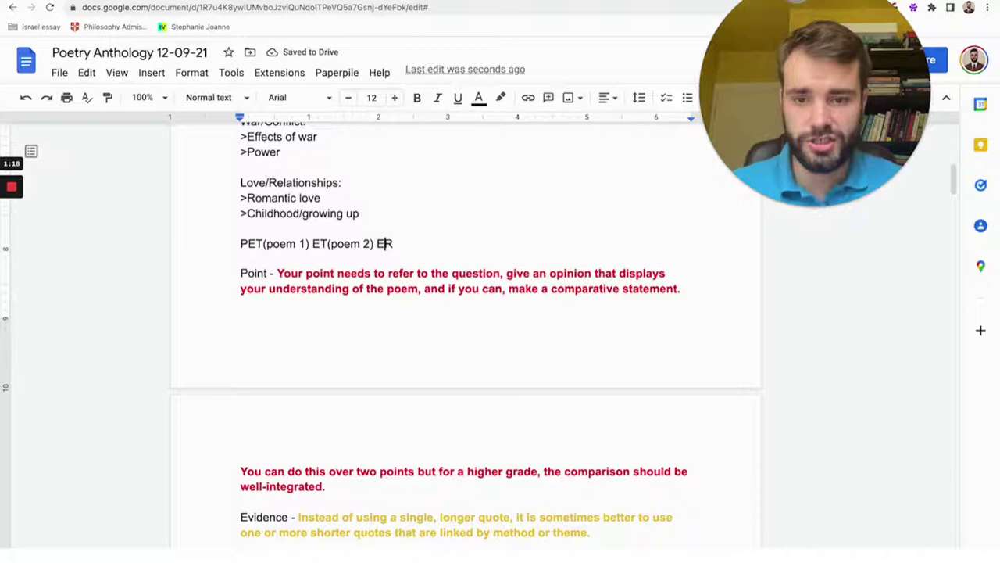
{"action": "key", "text": "Right"}
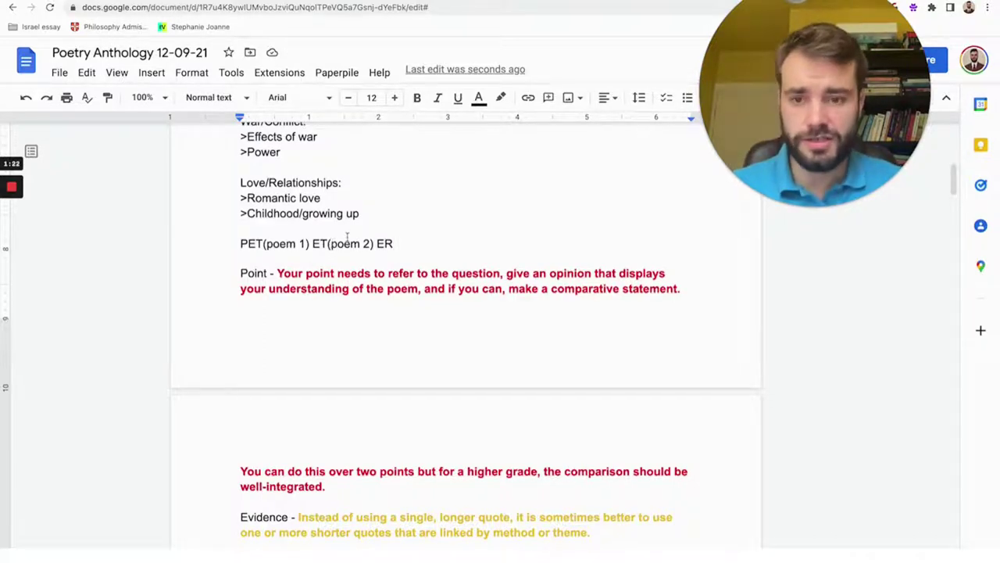
{"action": "left_click", "coordinate": [322, 243]}
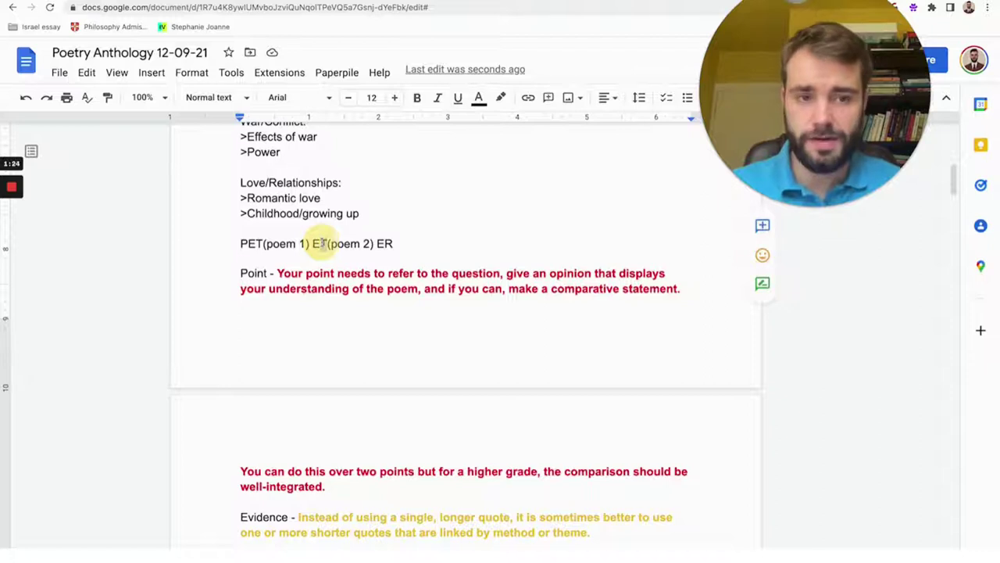
{"action": "left_click_drag", "start_coordinate": [319, 243], "coordinate": [327, 243]}
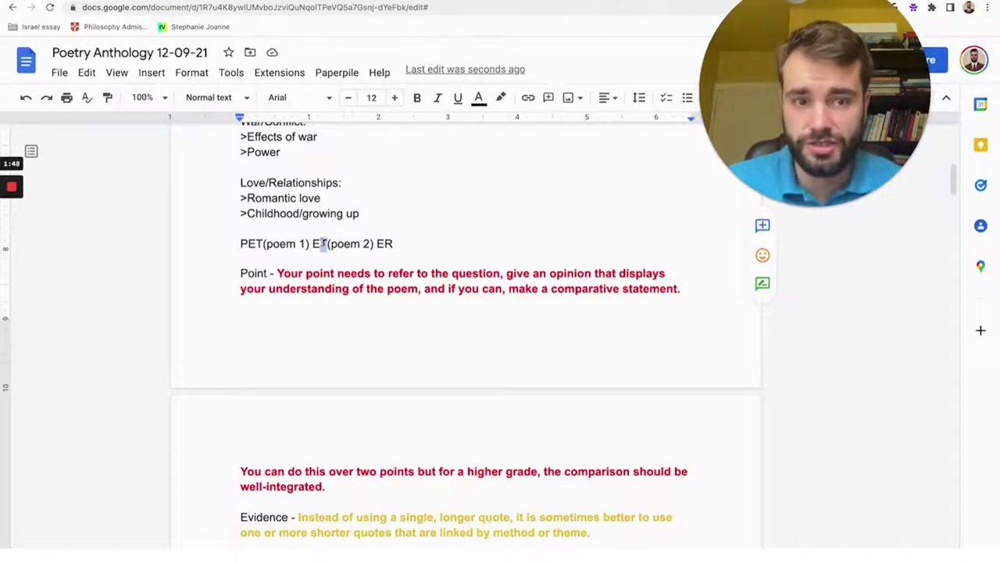
{"action": "double_click", "coordinate": [385, 244]}
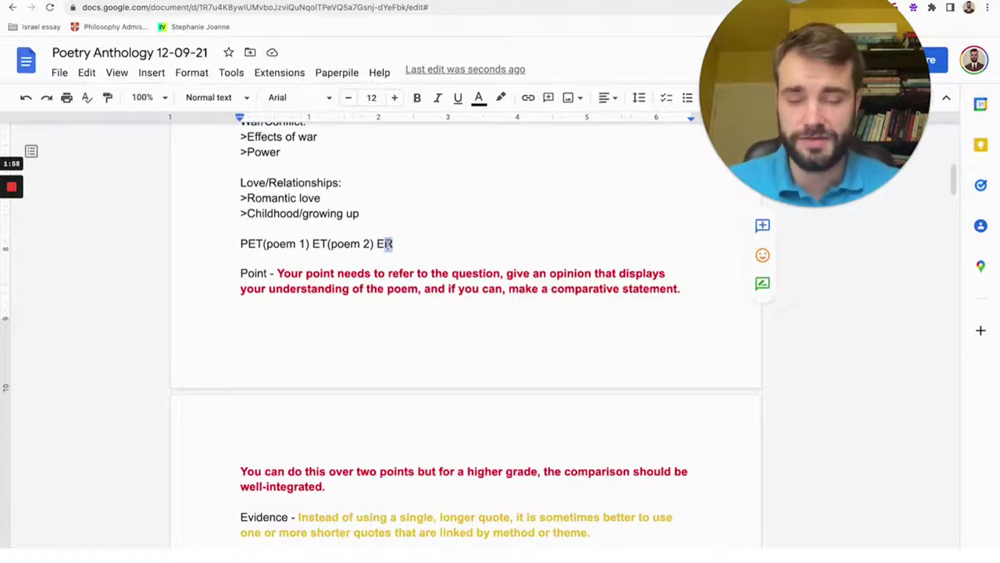
Step: Highlight the whole red guidance text for Point, from "Your point needs" to "well-integrated"
{"action": "scroll", "coordinate": [386, 245], "scroll_direction": "down", "scroll_amount": 3}
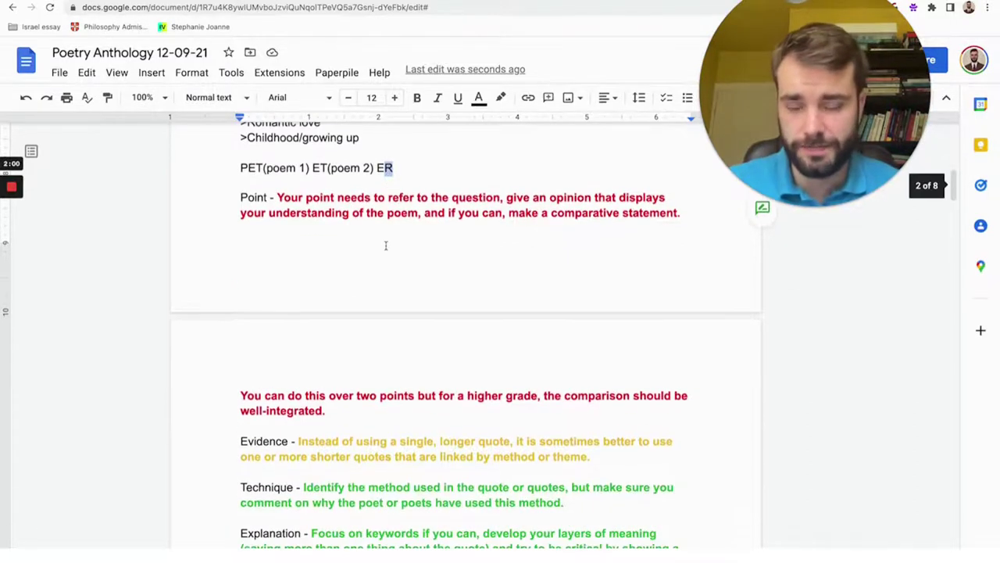
{"action": "mouse_move", "coordinate": [279, 197]}
{"action": "left_mouse_down"}
{"action": "mouse_move", "coordinate": [349, 213]}
{"action": "mouse_move", "coordinate": [390, 380]}
{"action": "mouse_move", "coordinate": [286, 257]}
{"action": "mouse_move", "coordinate": [278, 198]}
{"action": "left_mouse_up"}
{"action": "right_click", "coordinate": [385, 397]}
{"action": "left_click", "coordinate": [357, 411]}
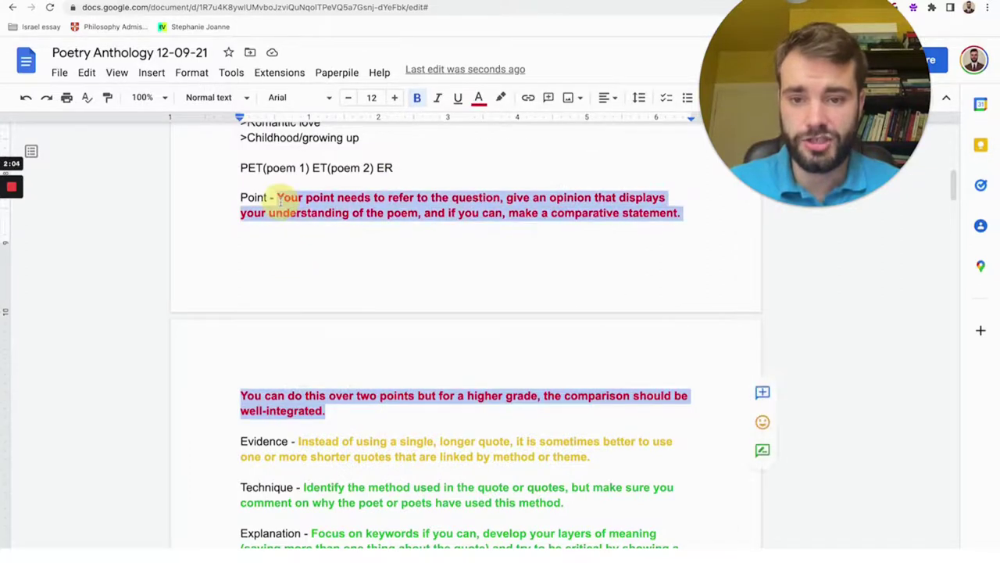
Step: Duplicate the Evidence and Technique paragraphs directly below the existing Technique paragraph, without a trailing blank line
{"action": "scroll", "coordinate": [330, 209], "scroll_direction": "down", "scroll_amount": 1}
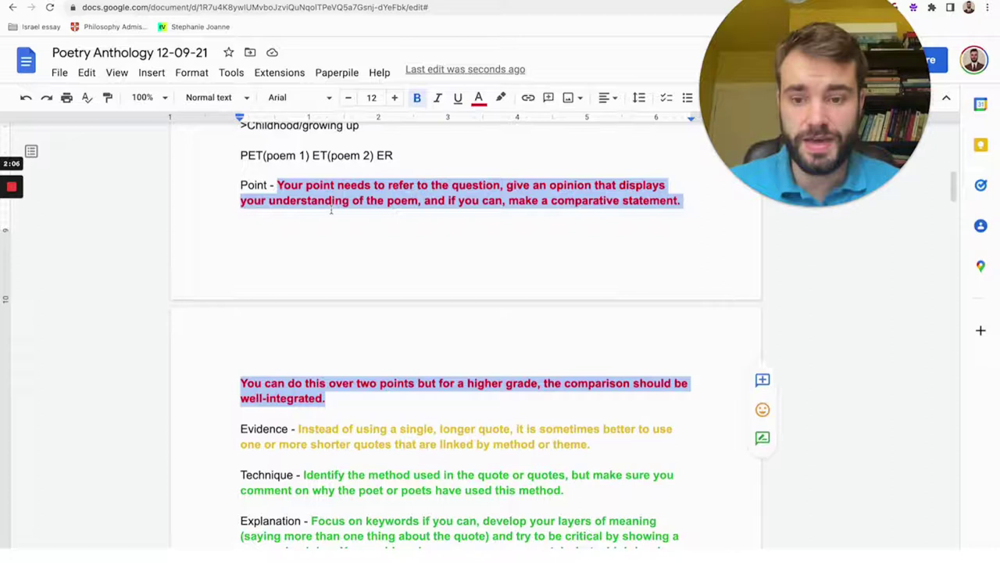
{"action": "left_click_drag", "start_coordinate": [237, 430], "coordinate": [600, 487]}
{"action": "key", "text": "ctrl+c"}
{"action": "left_click", "coordinate": [600, 488]}
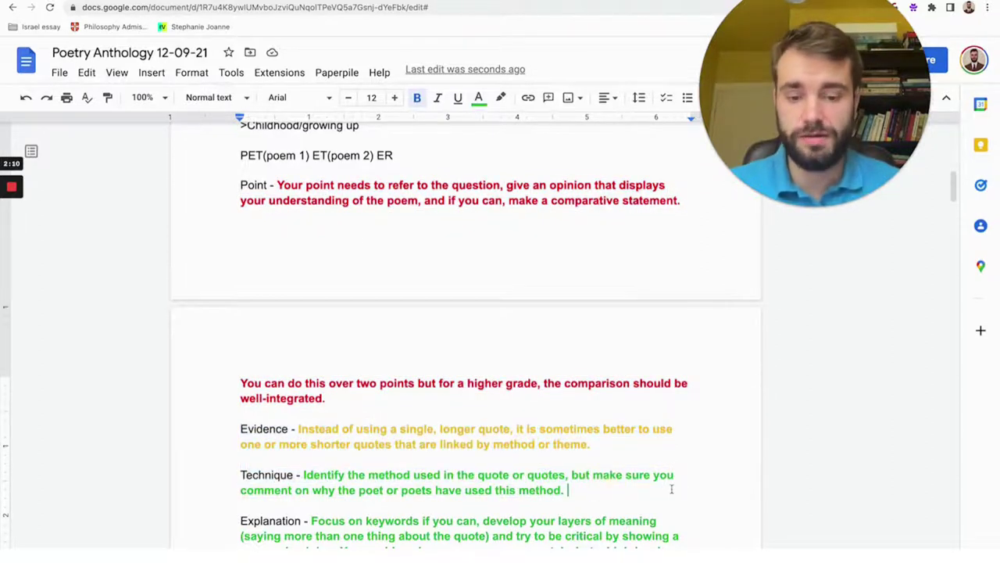
{"action": "key", "text": "Return"}
{"action": "key", "text": "Return"}
{"action": "key", "text": "ctrl+v"}
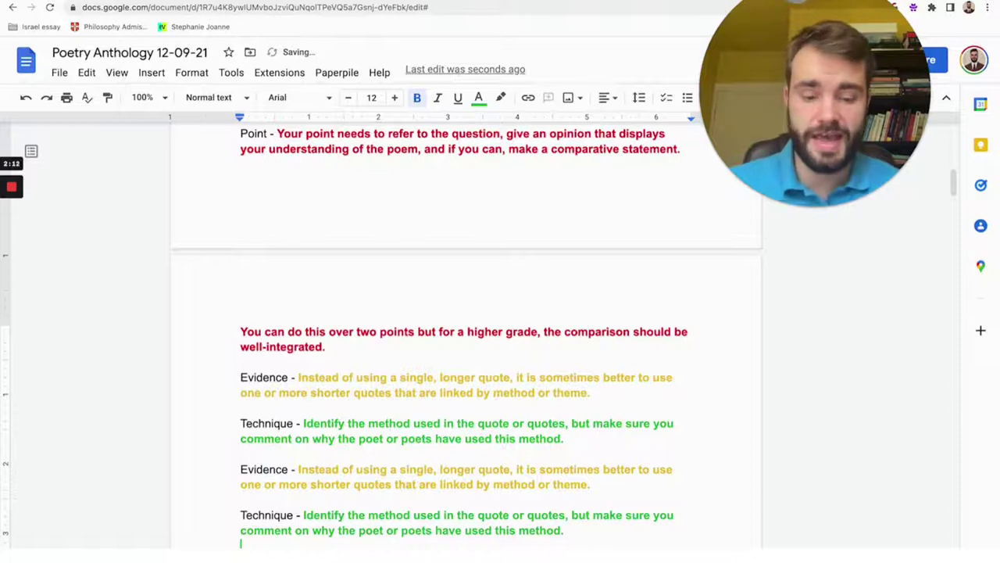
{"action": "key", "text": "BackSpace"}
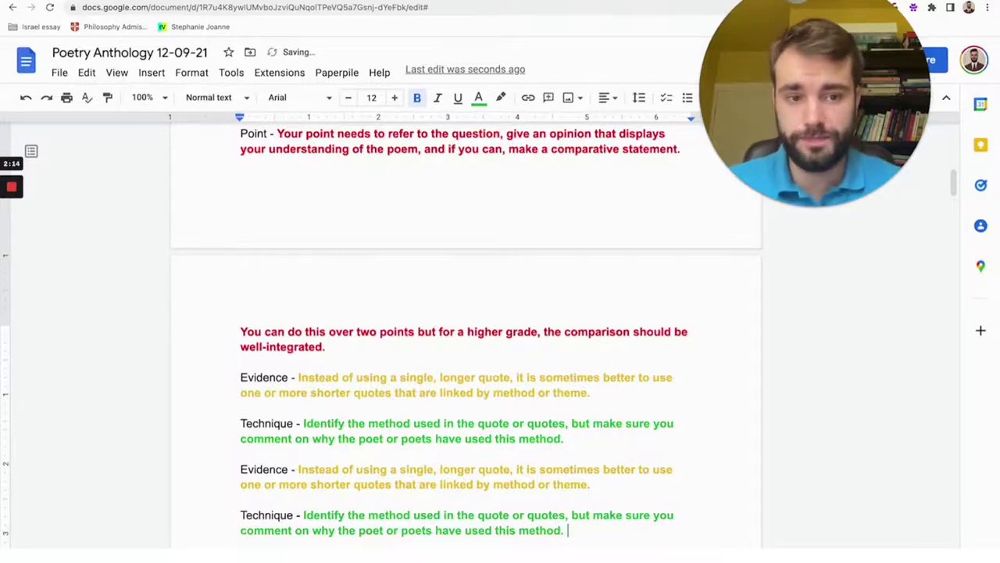
Step: Go to the two-column table with Simon Armitage's "Remains" and Ted Hughes's "Bayonet Charge"
{"action": "scroll", "coordinate": [473, 320], "scroll_direction": "down", "scroll_amount": 10}
{"action": "scroll", "coordinate": [473, 320], "scroll_direction": "down", "scroll_amount": 7}
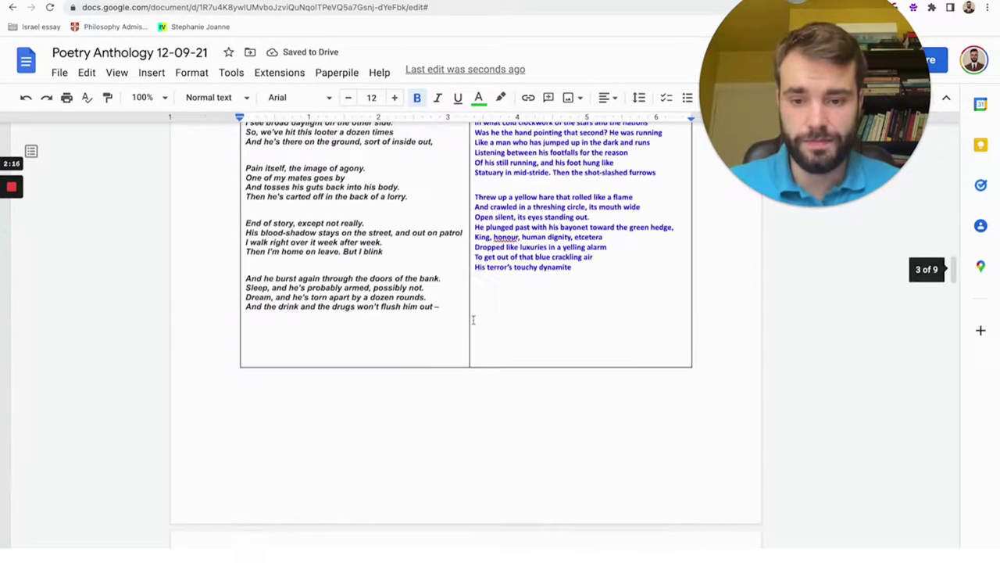
{"action": "scroll", "coordinate": [473, 319], "scroll_direction": "up", "scroll_amount": 3}
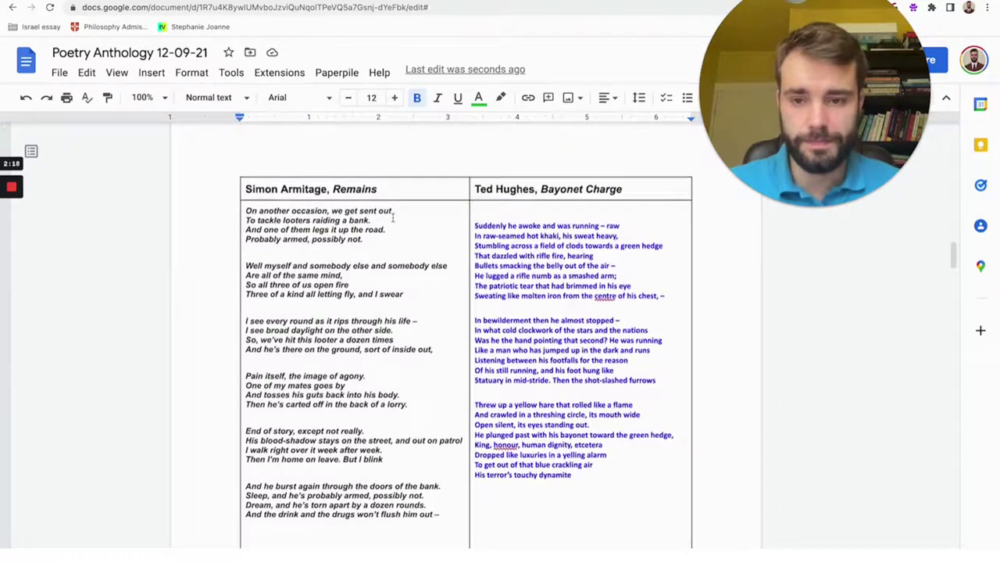
{"action": "scroll", "coordinate": [393, 223], "scroll_direction": "down", "scroll_amount": 1}
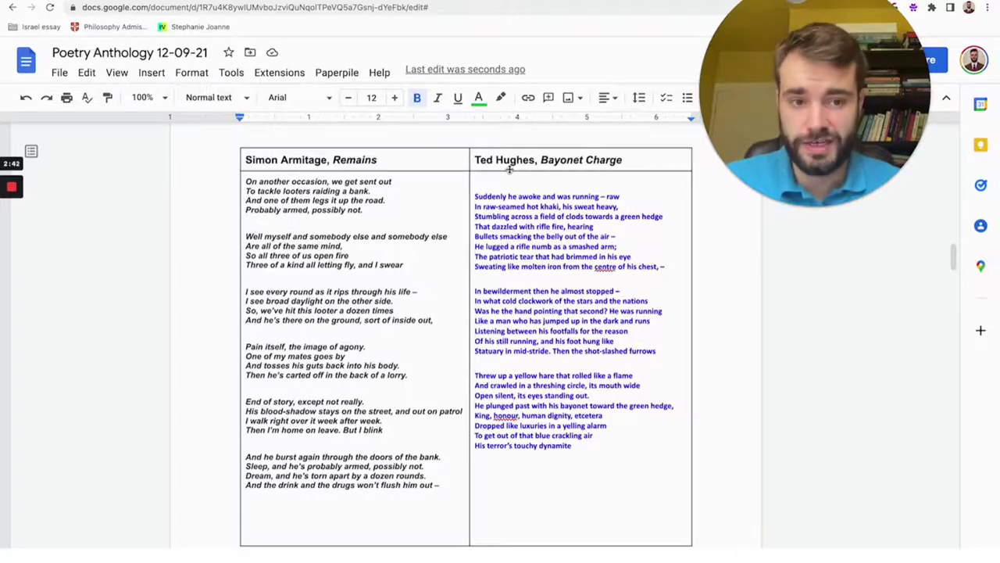
Step: Return to the guidance paragraphs and highlight the phrase "one or more shorter quotes" in the first Evidence paragraph
{"action": "scroll", "coordinate": [583, 232], "scroll_direction": "up", "scroll_amount": 10}
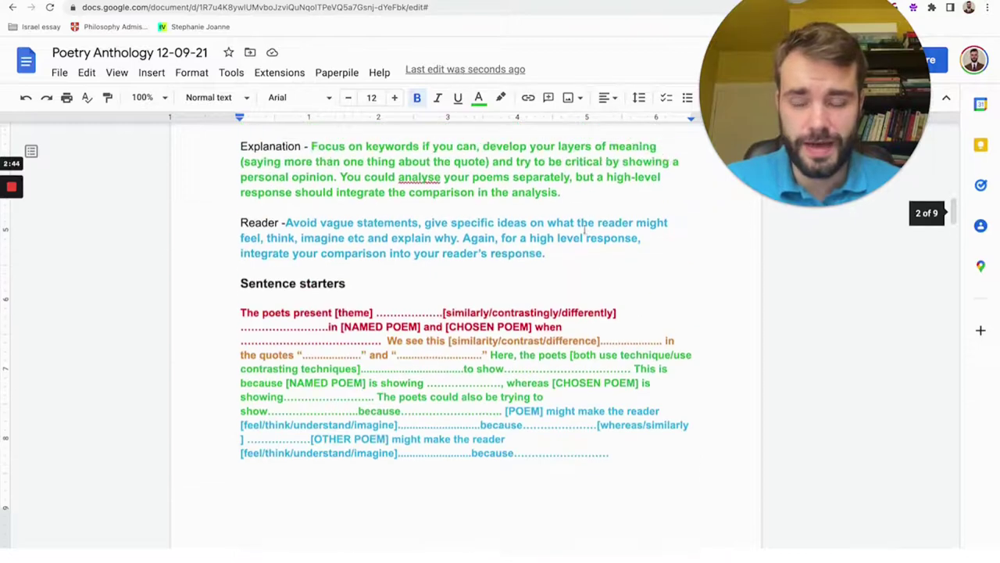
{"action": "scroll", "coordinate": [583, 232], "scroll_direction": "up", "scroll_amount": 5}
{"action": "scroll", "coordinate": [547, 211], "scroll_direction": "down", "scroll_amount": 1}
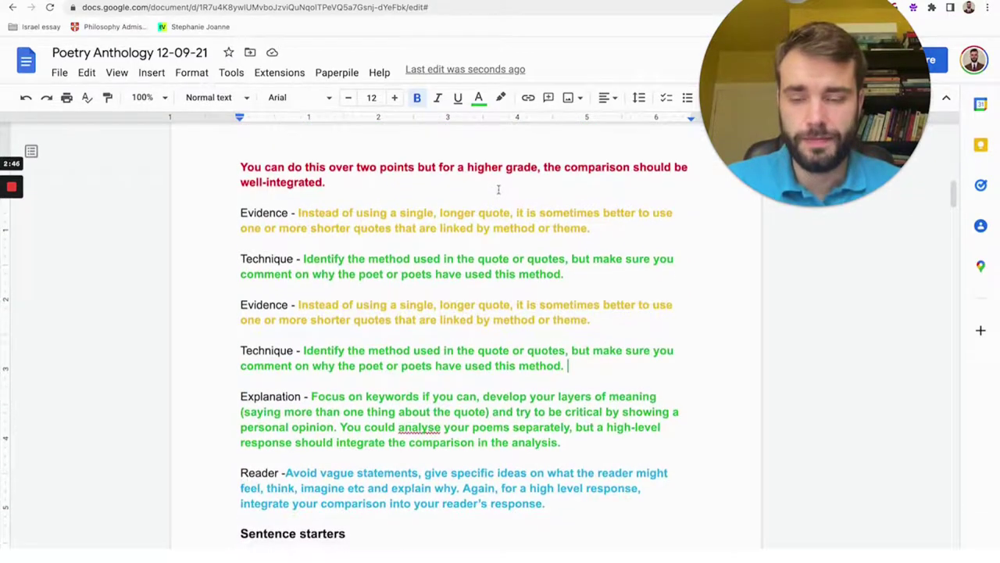
{"action": "scroll", "coordinate": [498, 189], "scroll_direction": "down", "scroll_amount": 2}
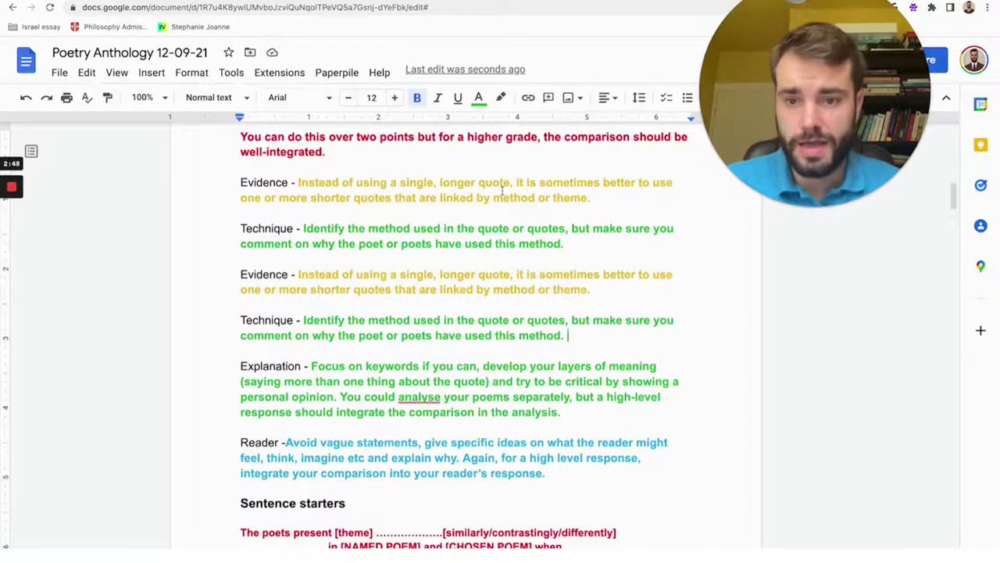
{"action": "scroll", "coordinate": [503, 190], "scroll_direction": "up", "scroll_amount": 2}
{"action": "scroll", "coordinate": [375, 230], "scroll_direction": "down", "scroll_amount": 3}
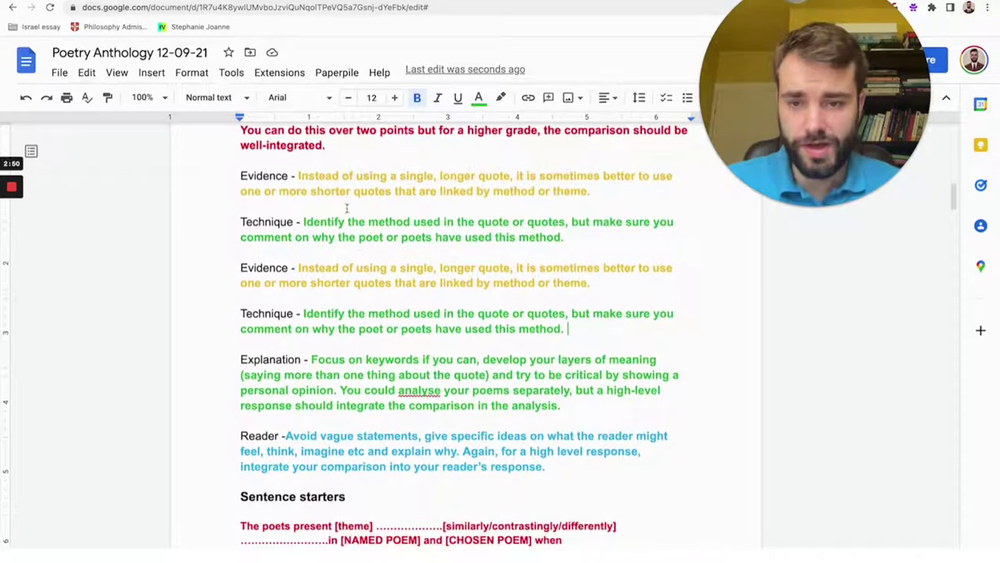
{"action": "scroll", "coordinate": [347, 208], "scroll_direction": "down", "scroll_amount": 1}
{"action": "left_click_drag", "start_coordinate": [298, 155], "coordinate": [242, 169]}
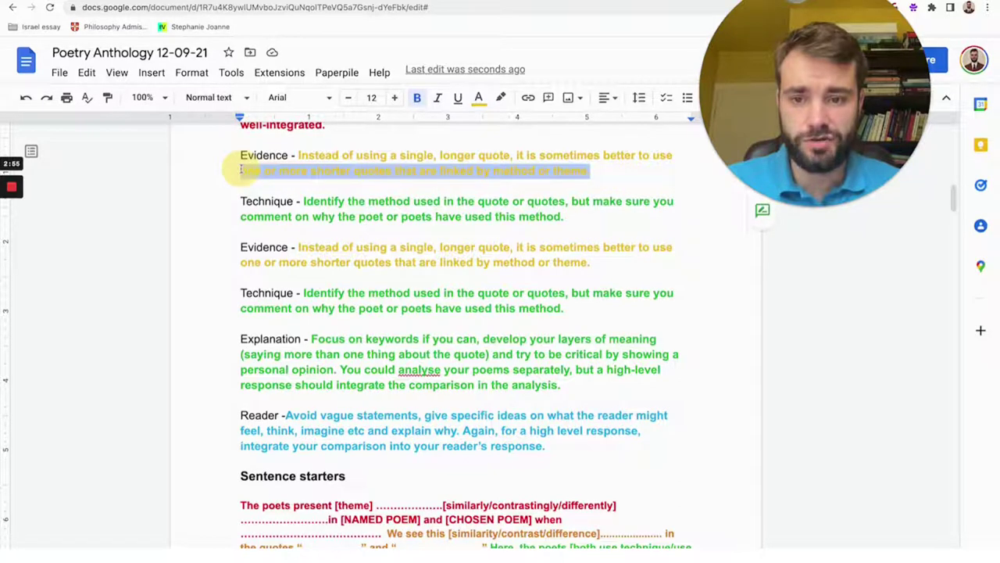
{"action": "left_click", "coordinate": [393, 170]}
{"action": "key", "text": "ctrl+shift+Left"}
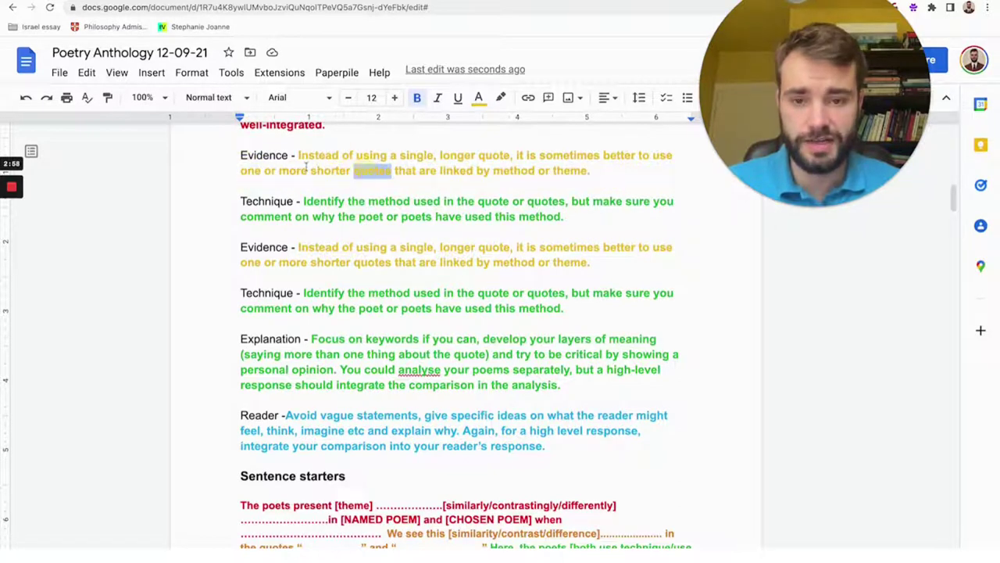
{"action": "key", "text": "ctrl+shift+Left"}
{"action": "key", "text": "ctrl+shift+Left"}
{"action": "key", "text": "ctrl+shift+Left"}
{"action": "key", "text": "ctrl+shift+Left"}
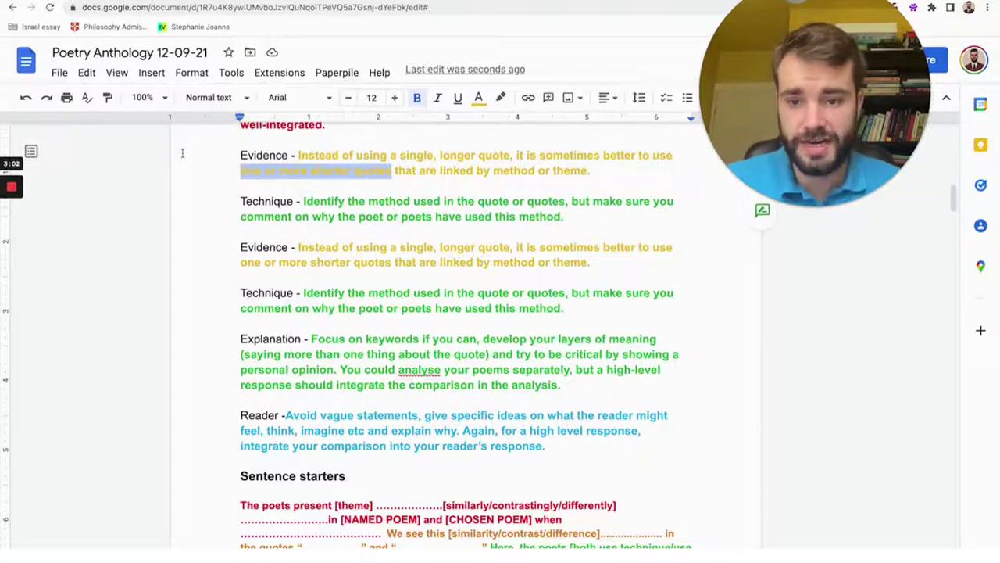
{"action": "left_click", "coordinate": [183, 153]}
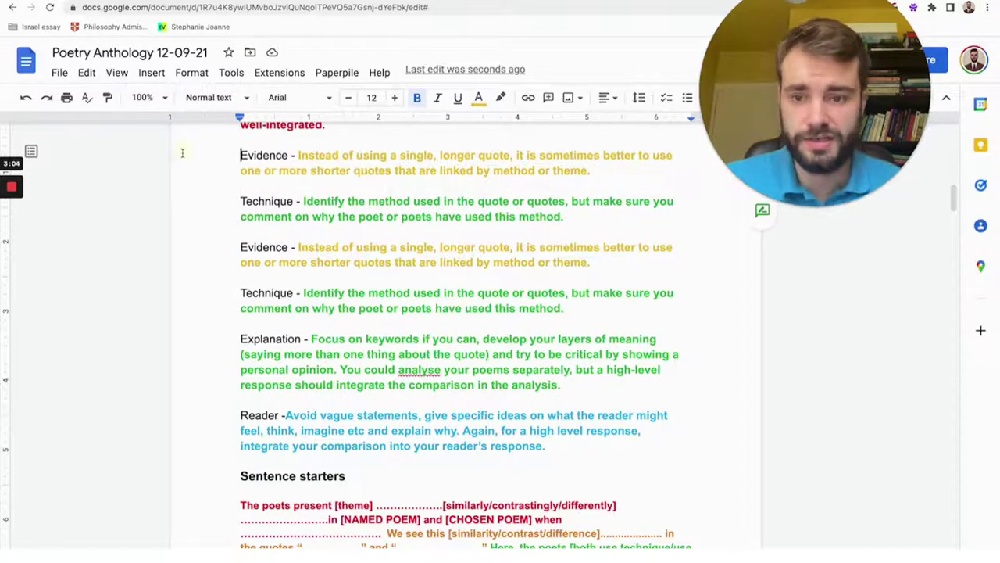
Step: Highlight the green guidance in the first Technique paragraph, followed by the whole second Evidence and Technique pair
{"action": "left_click_drag", "start_coordinate": [304, 202], "coordinate": [580, 209]}
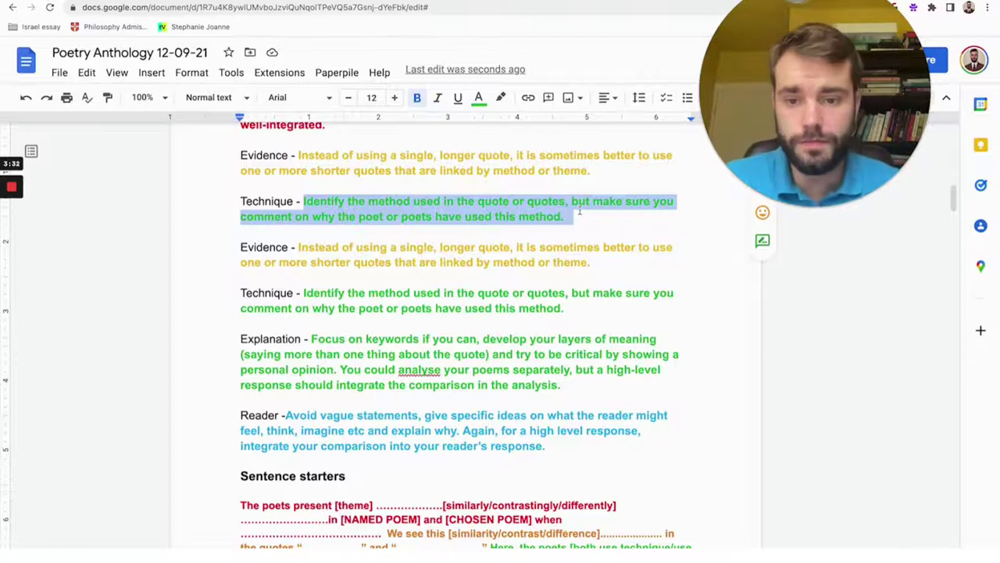
{"action": "left_click", "coordinate": [579, 211]}
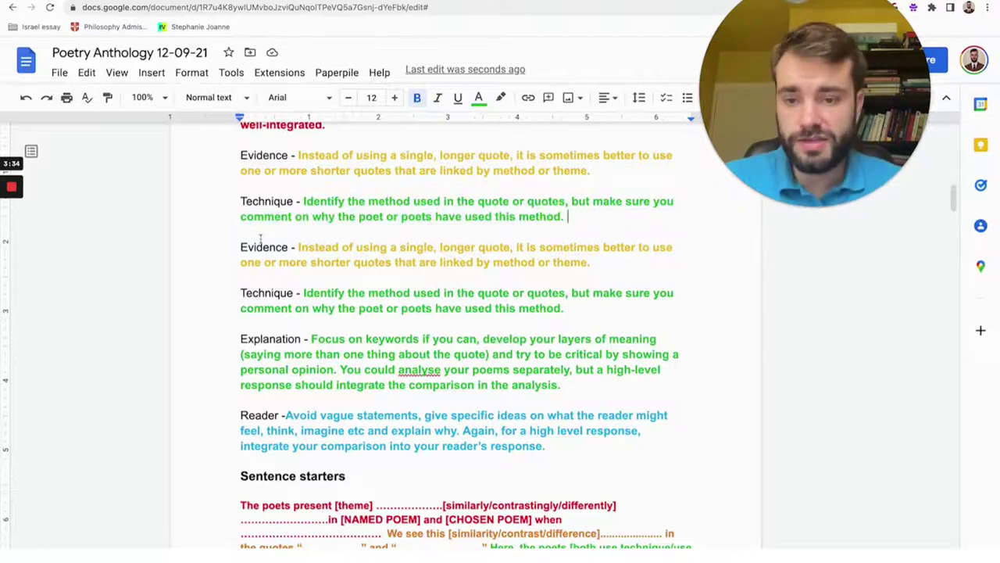
{"action": "left_click_drag", "start_coordinate": [226, 253], "coordinate": [576, 305]}
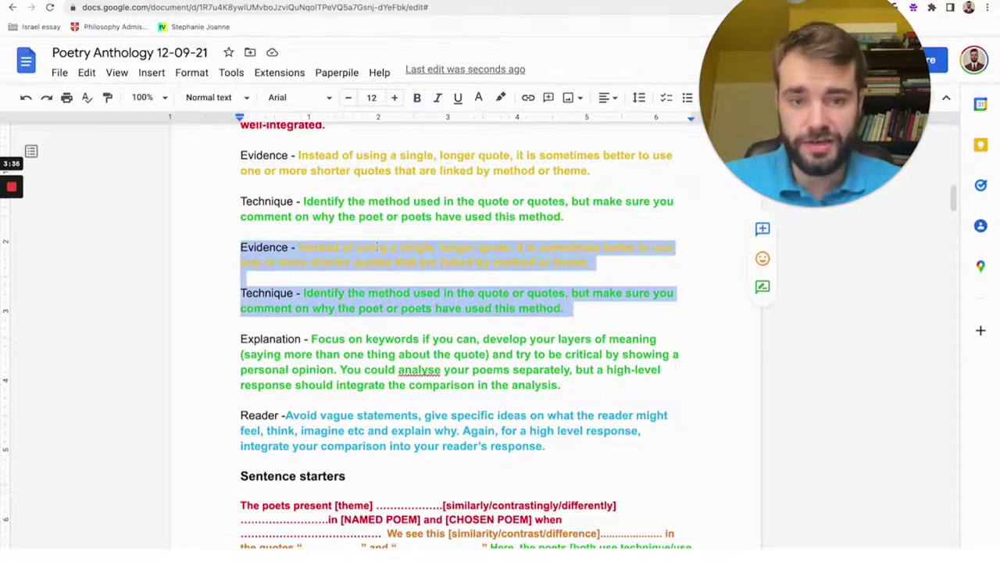
{"action": "scroll", "coordinate": [453, 282], "scroll_direction": "down", "scroll_amount": 3}
{"action": "left_click", "coordinate": [321, 214]}
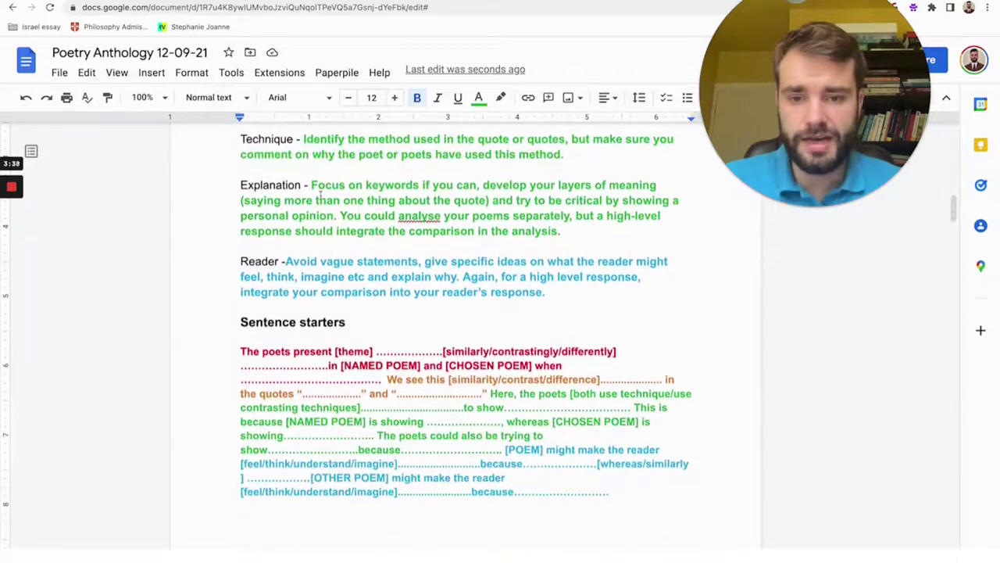
Step: Highlight the layers-of-meaning and personal-opinion phrases under Explanation, followed by the opening of the Reader guidance
{"action": "scroll", "coordinate": [321, 215], "scroll_direction": "up", "scroll_amount": 1}
{"action": "mouse_move", "coordinate": [482, 221]}
{"action": "left_mouse_down"}
{"action": "mouse_move", "coordinate": [478, 239]}
{"action": "mouse_move", "coordinate": [489, 239]}
{"action": "left_mouse_up"}
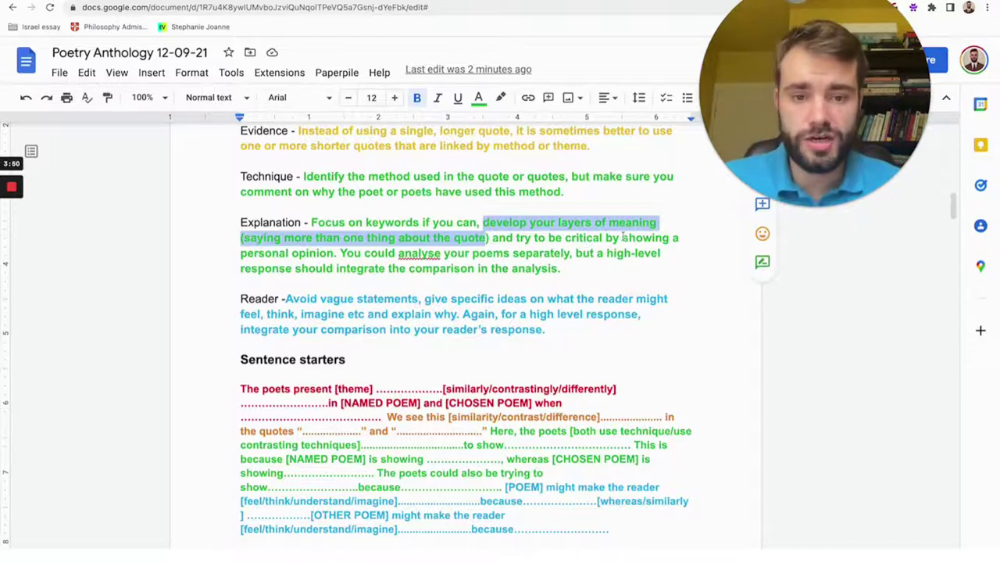
{"action": "left_click_drag", "start_coordinate": [622, 237], "coordinate": [332, 257]}
{"action": "left_click", "coordinate": [321, 253]}
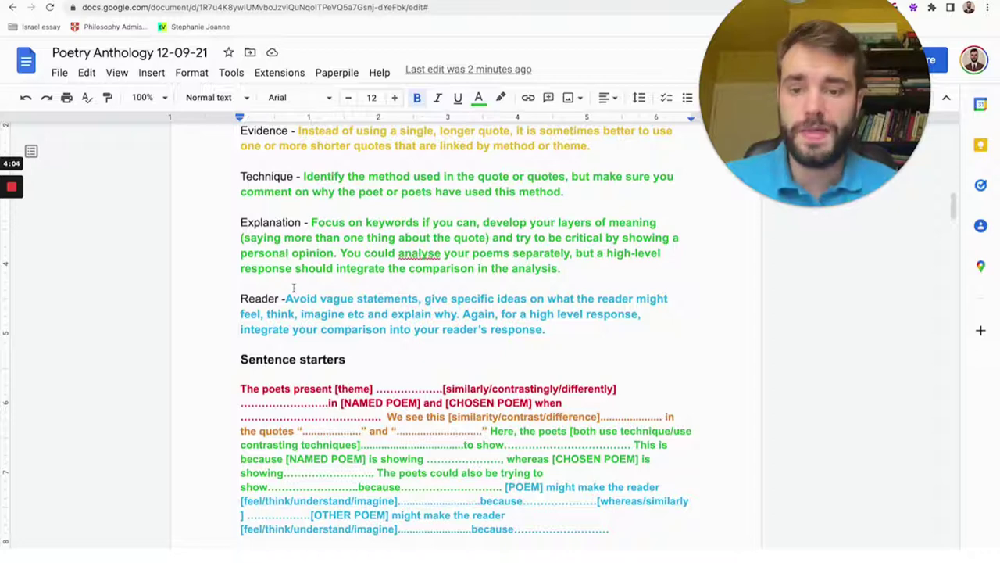
{"action": "left_click_drag", "start_coordinate": [284, 298], "coordinate": [529, 315]}
{"action": "left_click", "coordinate": [529, 314]}
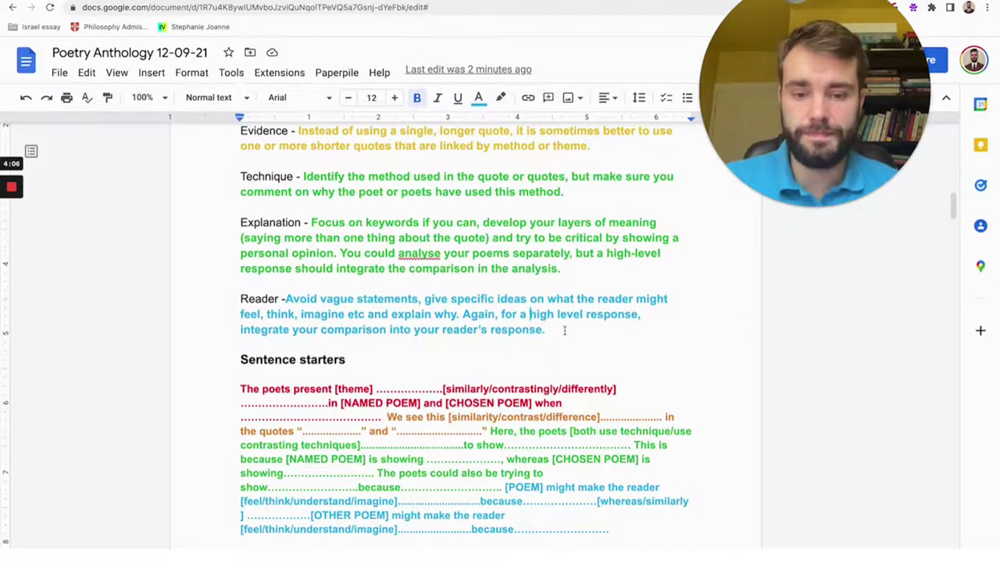
Step: Insert a block of blank lines between the end of the Reader paragraph and the "Sentence starters" heading
{"action": "left_click", "coordinate": [563, 330]}
{"action": "key", "text": "Return"}
{"action": "key", "text": "Return"}
{"action": "key", "text": "Return"}
{"action": "key", "text": "Return"}
{"action": "key", "text": "Return"}
{"action": "key", "text": "Return"}
{"action": "key", "text": "Return"}
{"action": "key", "text": "Return"}
{"action": "key", "text": "Return"}
{"action": "key", "text": "Return"}
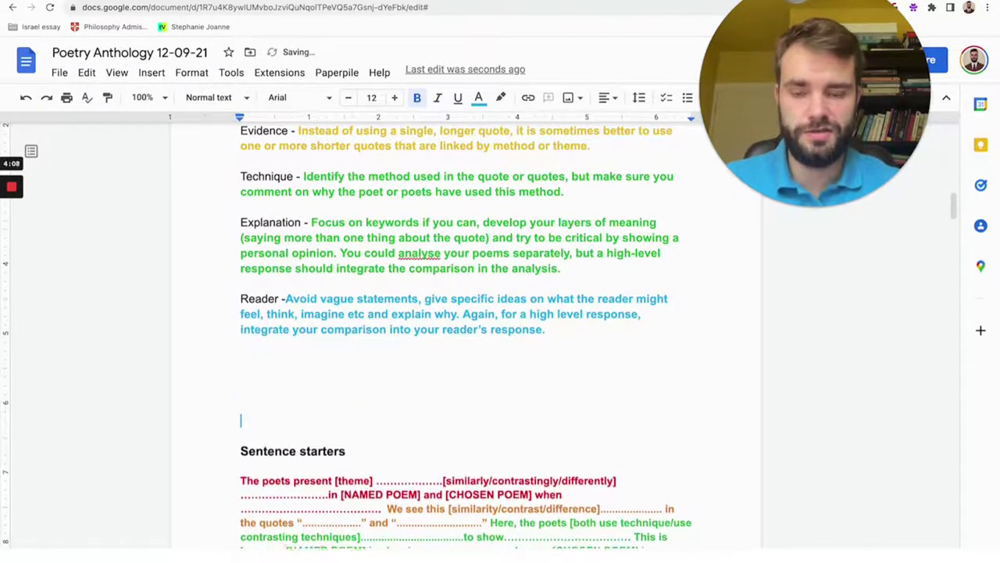
Step: Write "The reader may feel… about … because …" one blank line below the Reader paragraph and add two line breaks after it
{"action": "key", "text": "Up"}
{"action": "key", "text": "Up"}
{"action": "key", "text": "Up"}
{"action": "key", "text": "Up"}
{"action": "key", "text": "Up"}
{"action": "key", "text": "Up"}
{"action": "key", "text": "Up"}
{"action": "key", "text": "Up"}
{"action": "key", "text": "Up"}
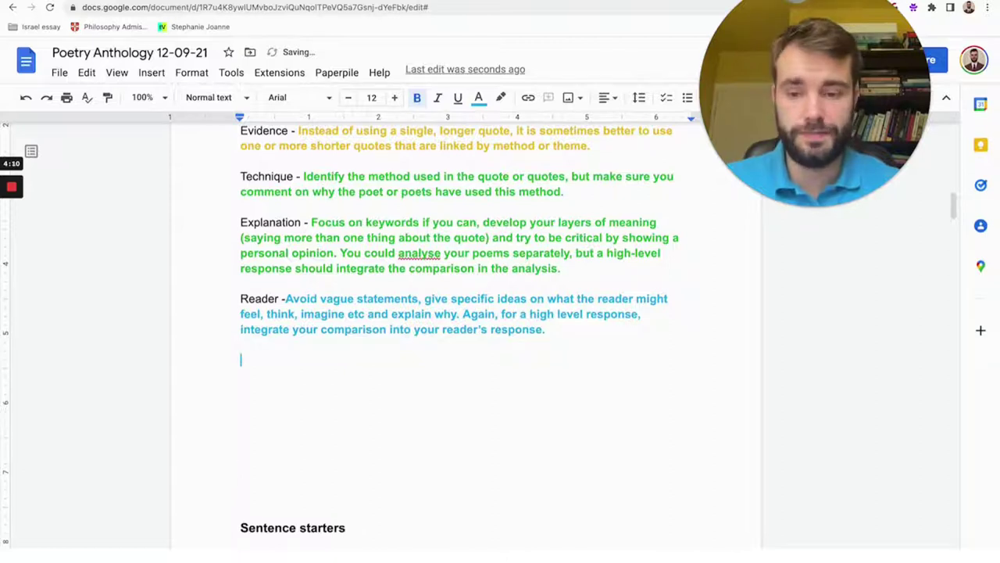
{"action": "type", "text": "The reader may fe"}
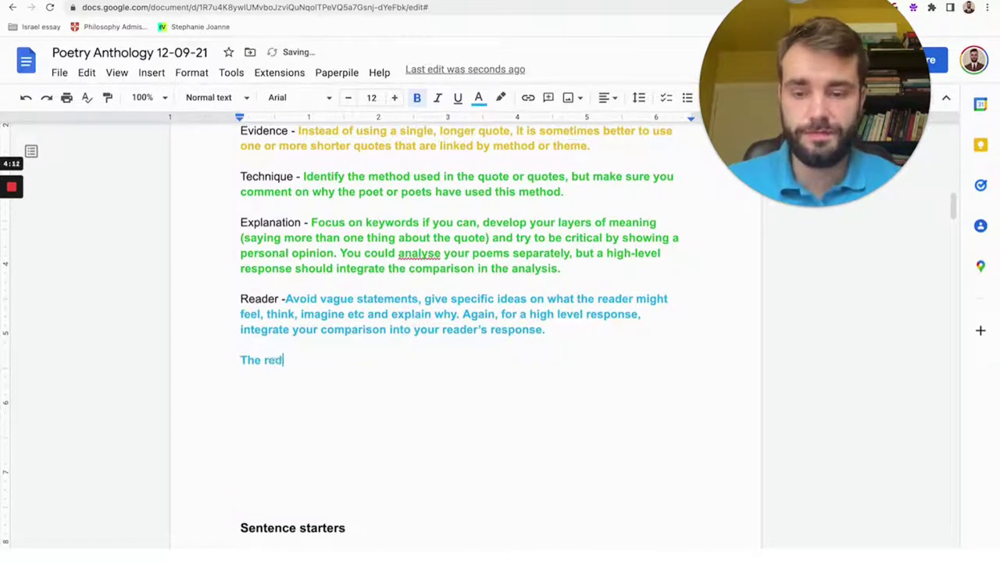
{"action": "type", "text": "el... "}
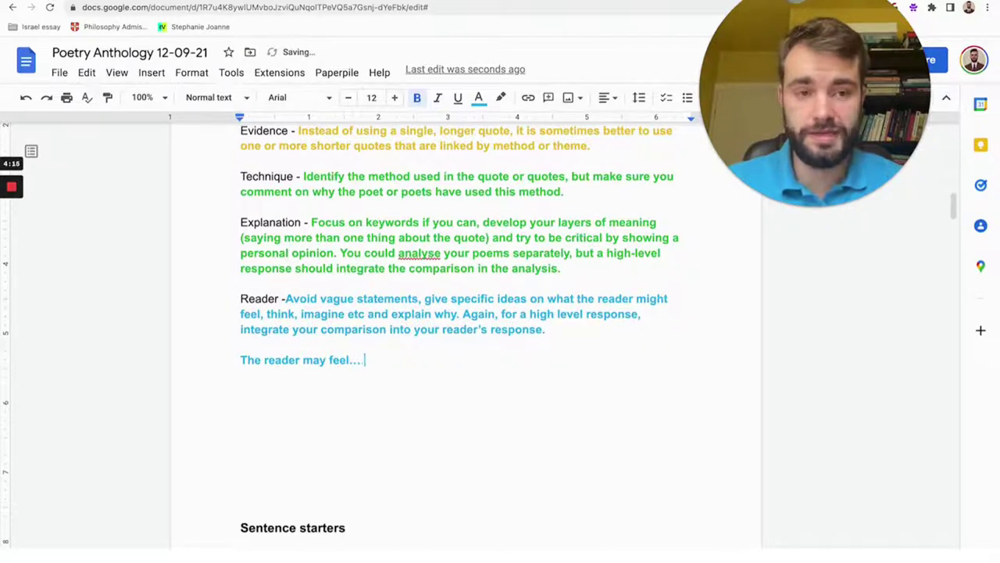
{"action": "type", "text": "about "}
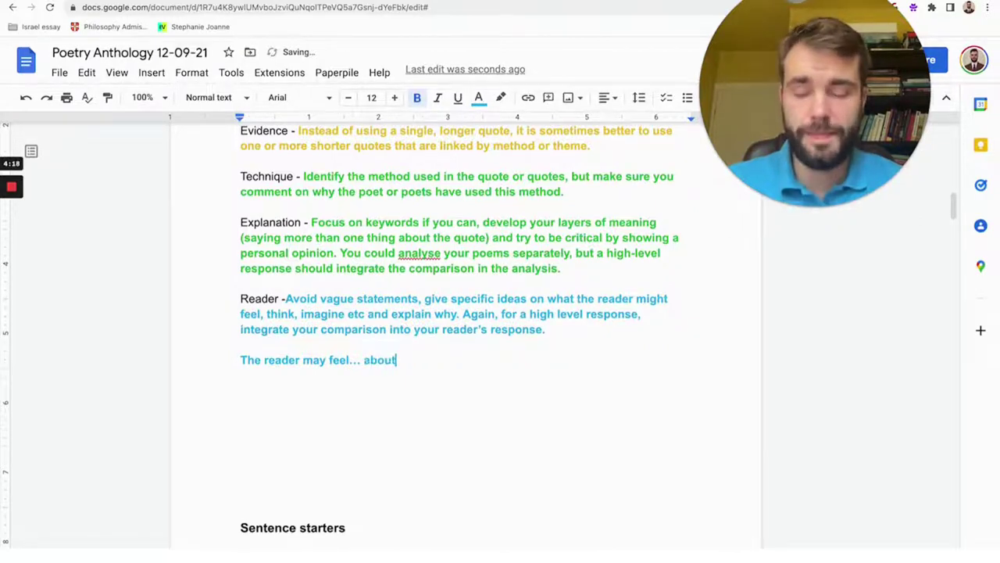
{"action": "type", "text": "..."}
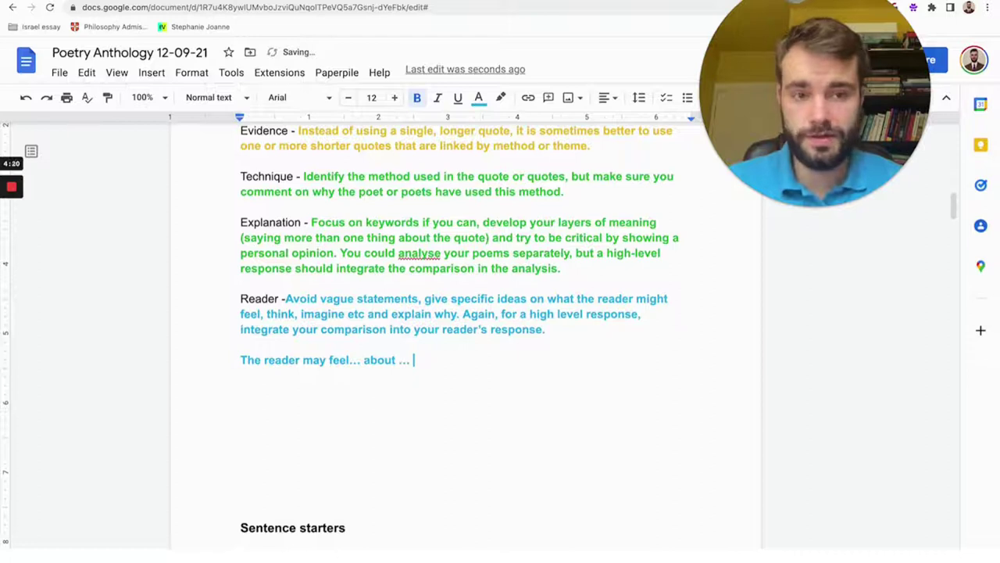
{"action": "type", "text": " because "}
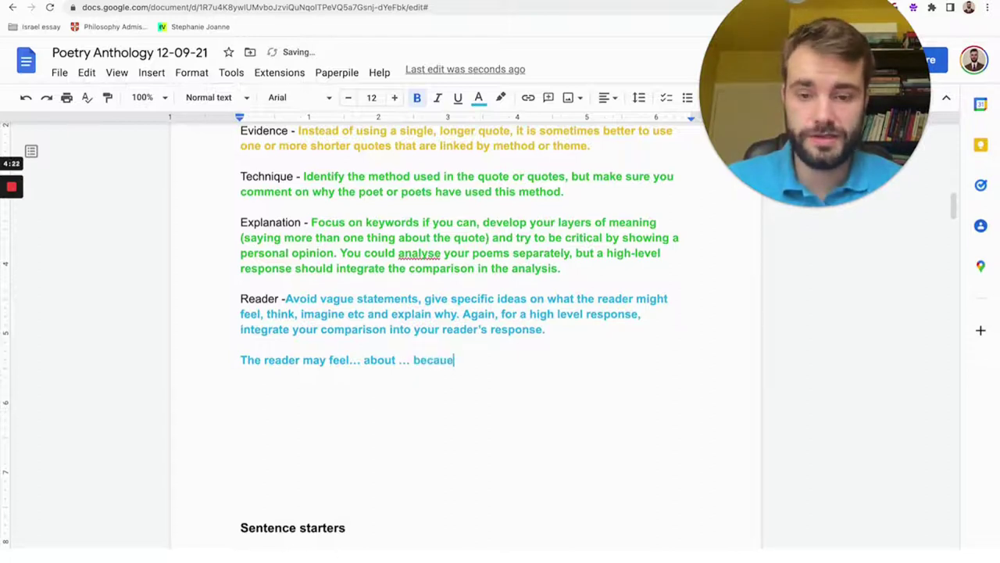
{"action": "type", "text": "..."}
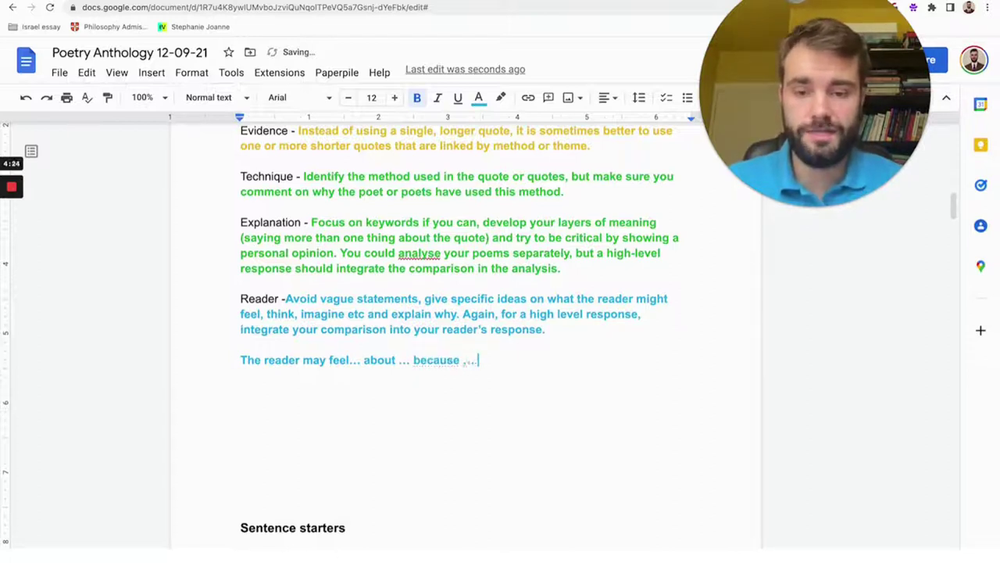
{"action": "key", "text": "Return"}
{"action": "key", "text": "Return"}
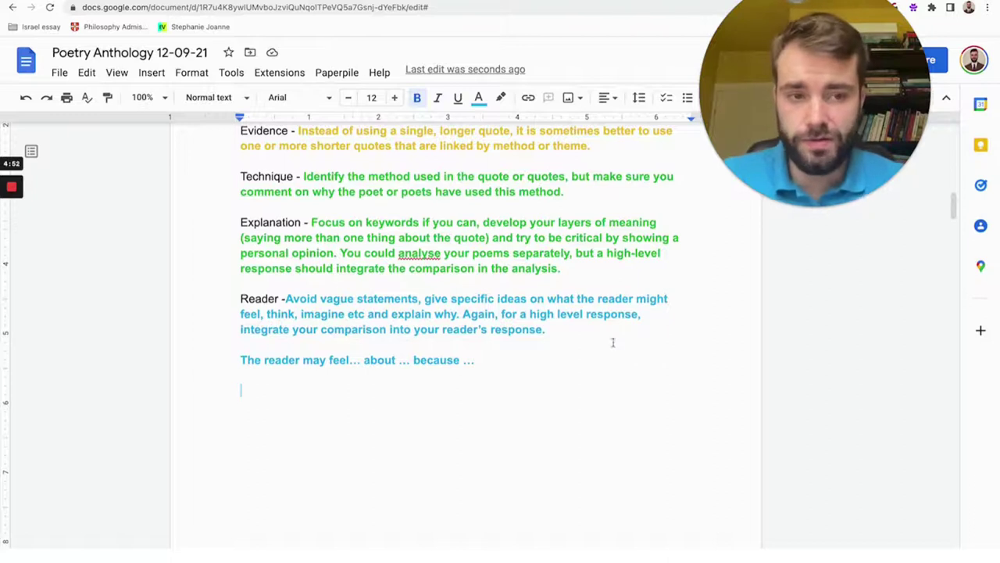
Step: Put "Whereas in poem A" in front of the "The reader may feel…" sentence and make its "The" lowercase
{"action": "left_click", "coordinate": [231, 362]}
{"action": "type", "text": "Whereas in poem"}
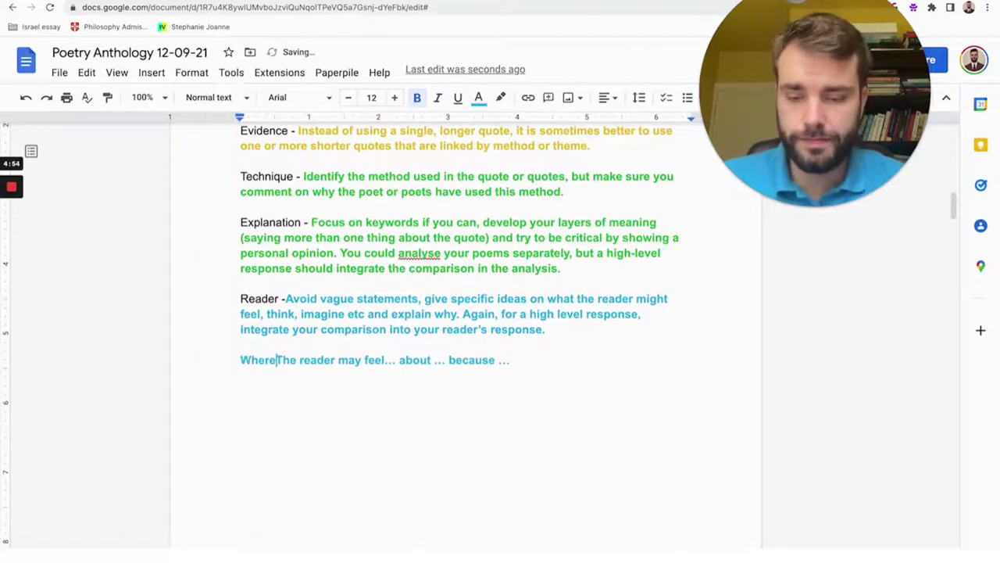
{"action": "type", "text": " A"}
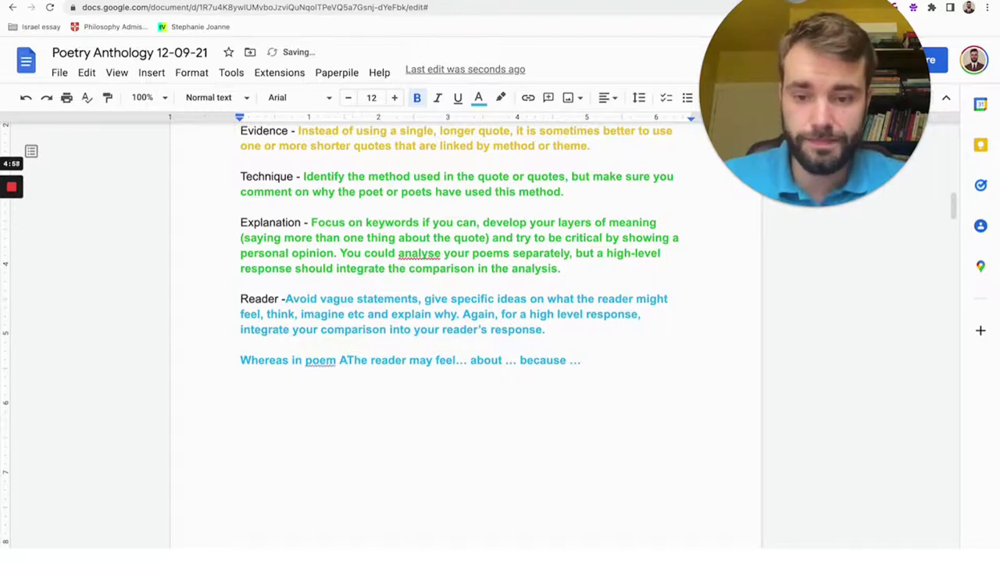
{"action": "key", "text": "Delete"}
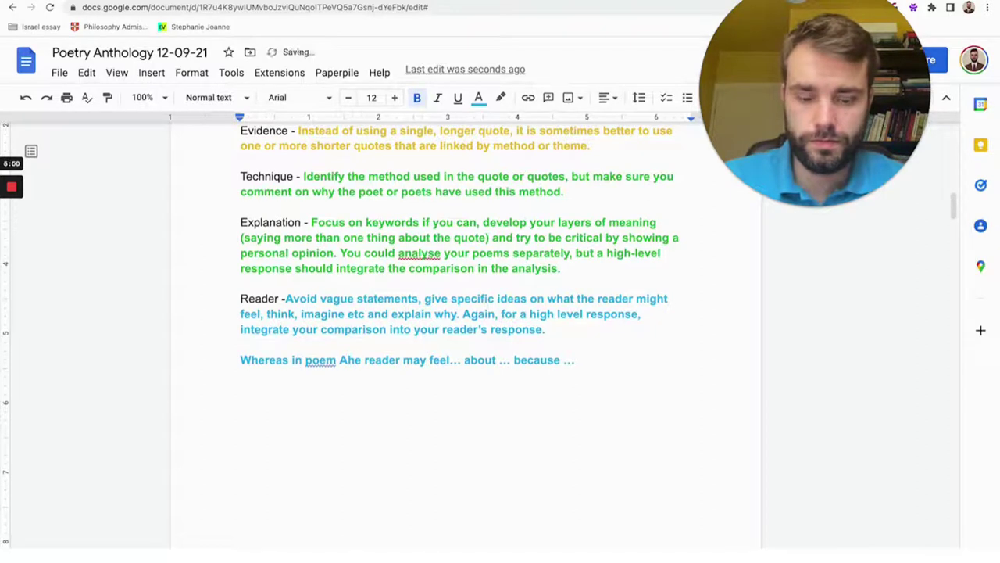
{"action": "type", "text": "t"}
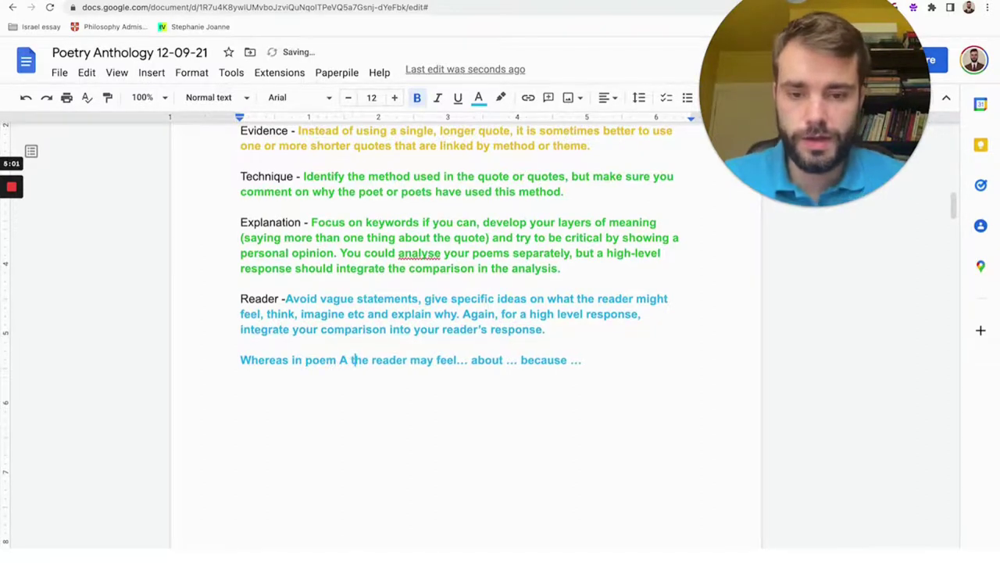
Step: Append ", in poem B" to the end of the "Whereas in poem A" sentence and highlight the whole line briefly
{"action": "left_click", "coordinate": [627, 367]}
{"action": "type", "text": ", in "}
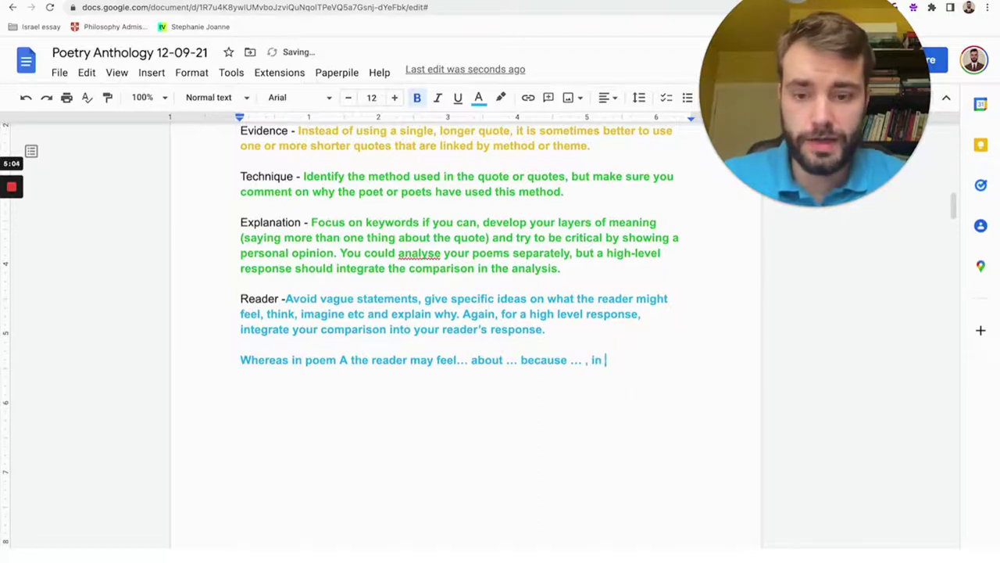
{"action": "type", "text": "poem B"}
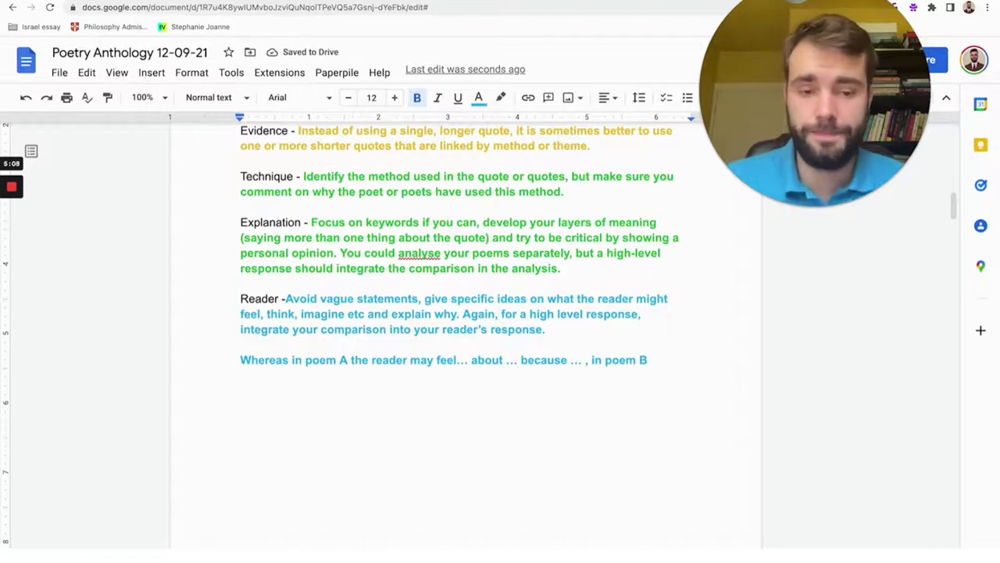
{"action": "left_click_drag", "start_coordinate": [654, 359], "coordinate": [221, 365]}
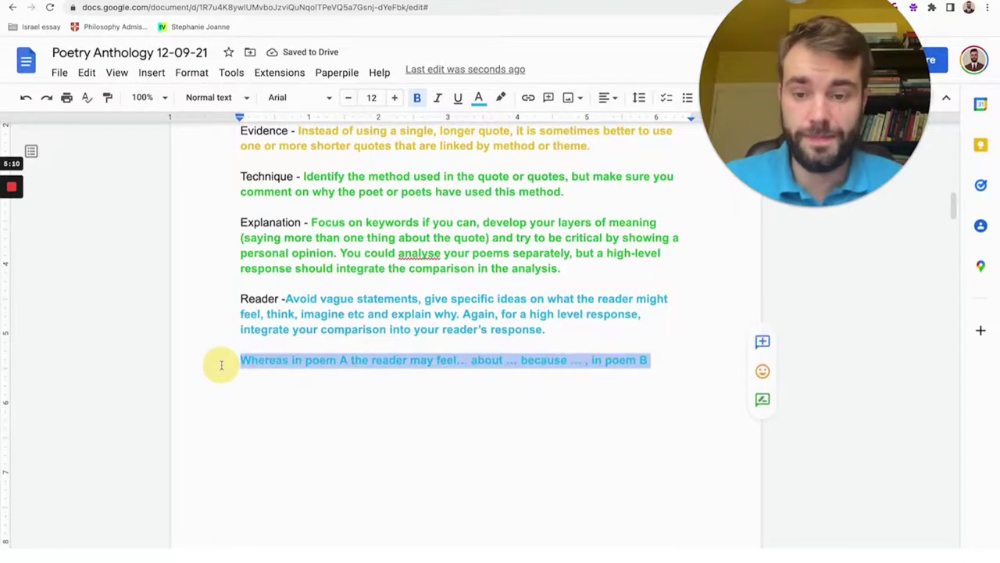
{"action": "left_click", "coordinate": [221, 365]}
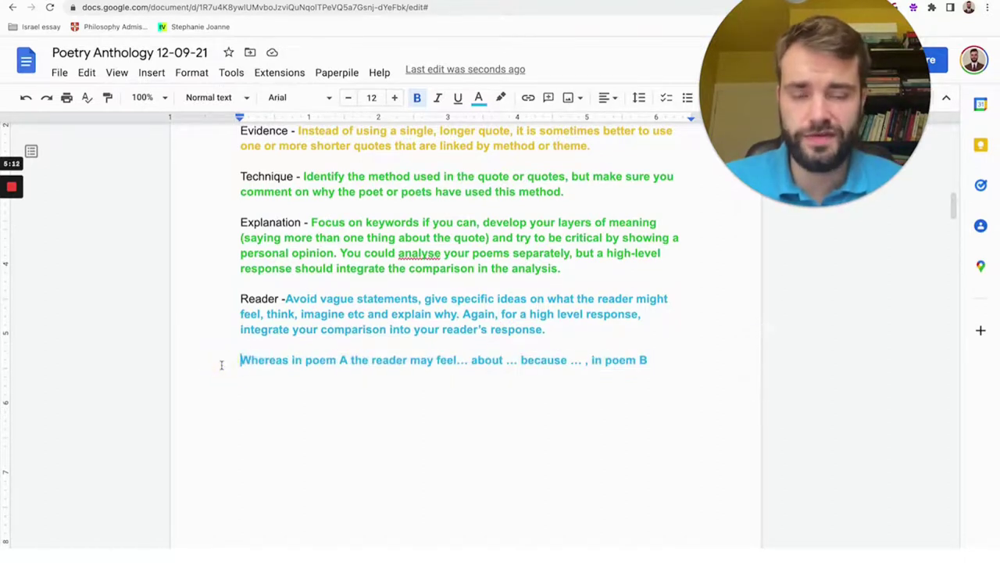
Step: Insert "(similarity or difference)" after the P in the acronym line above the Point paragraph
{"action": "scroll", "coordinate": [301, 308], "scroll_direction": "up", "scroll_amount": 10}
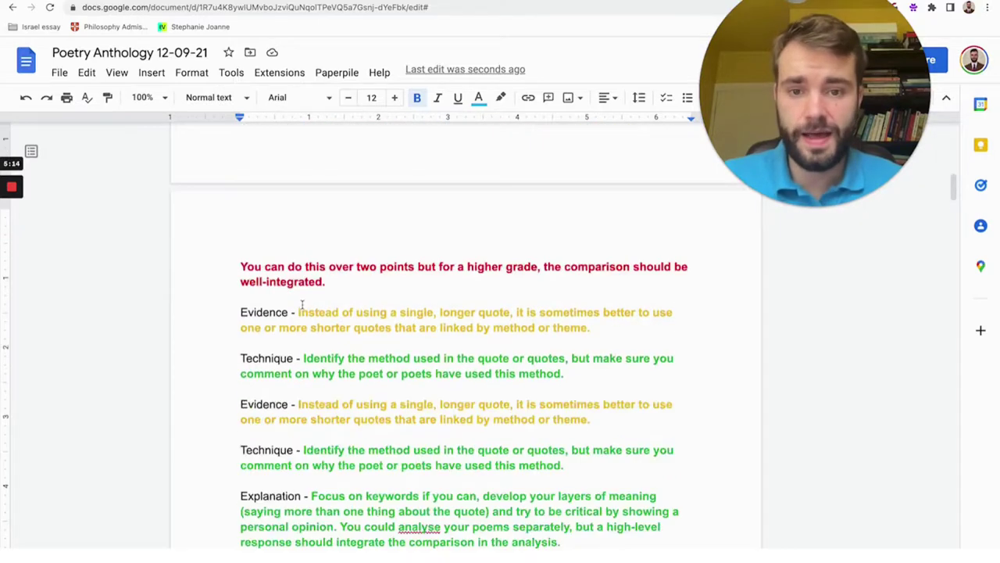
{"action": "scroll", "coordinate": [318, 374], "scroll_direction": "down", "scroll_amount": 1}
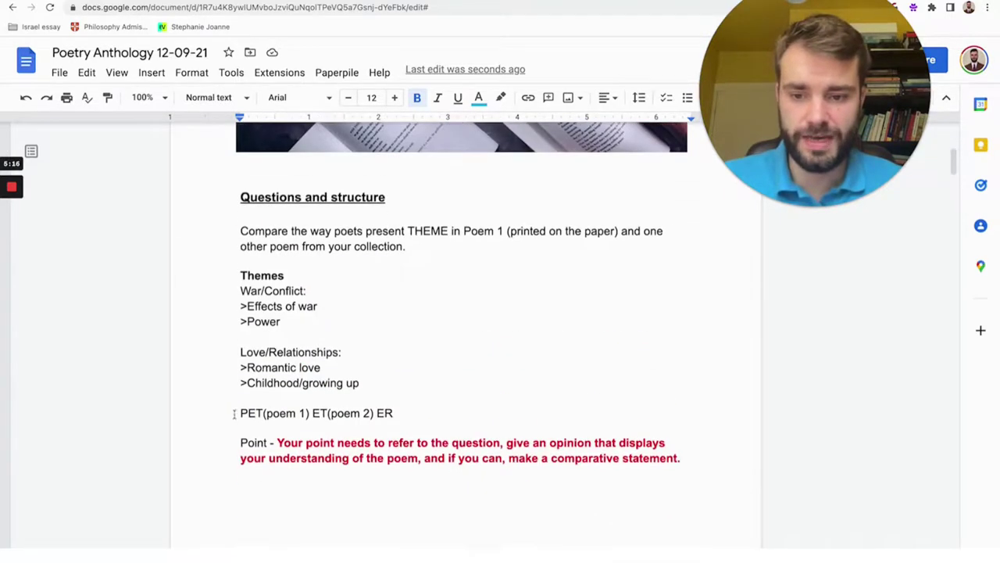
{"action": "left_click", "coordinate": [248, 413]}
{"action": "key", "text": "Left"}
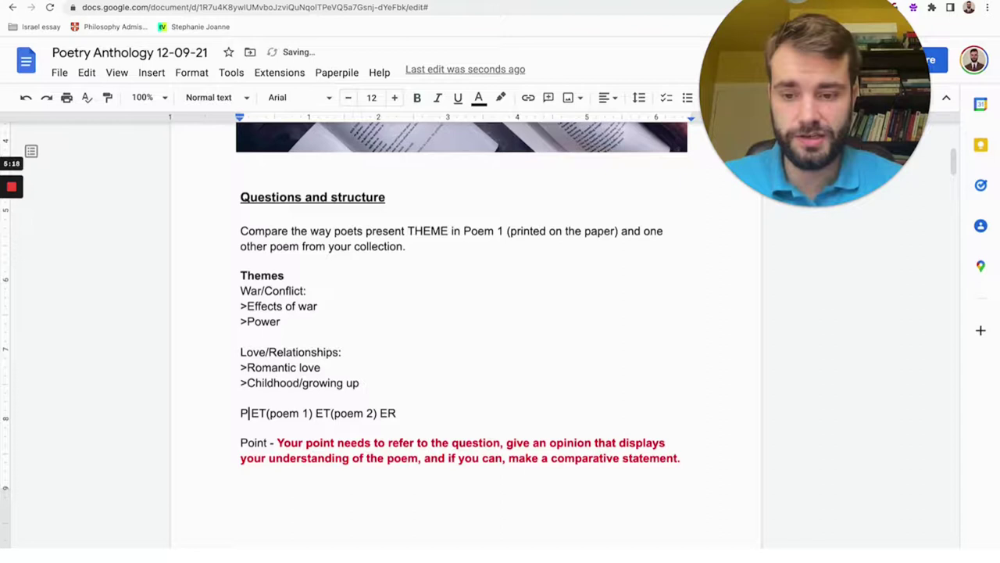
{"action": "type", "text": ")"}
{"action": "key", "text": "BackSpace"}
{"action": "type", "text": "(similar"}
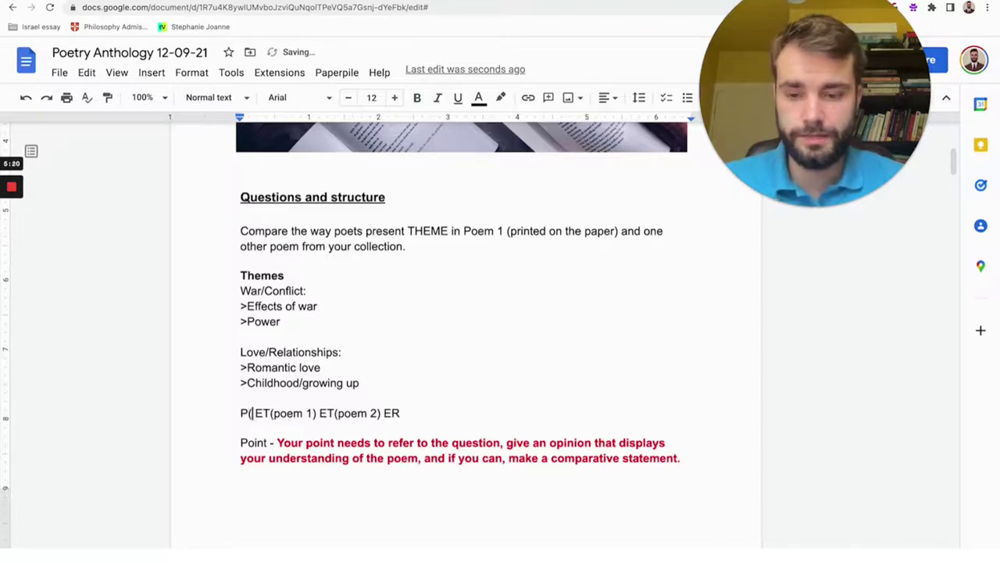
{"action": "type", "text": "ity or difference"}
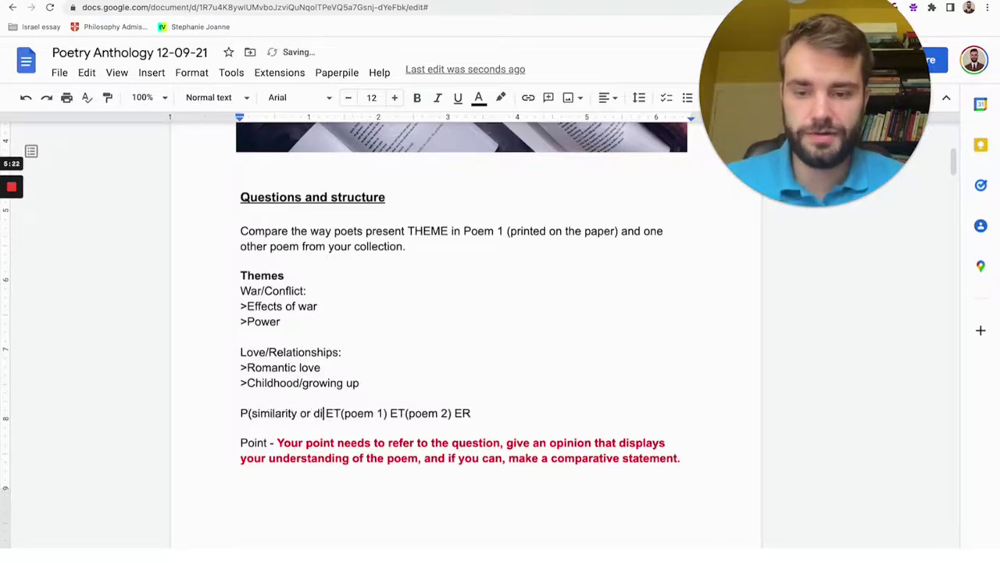
{"action": "type", "text": ")"}
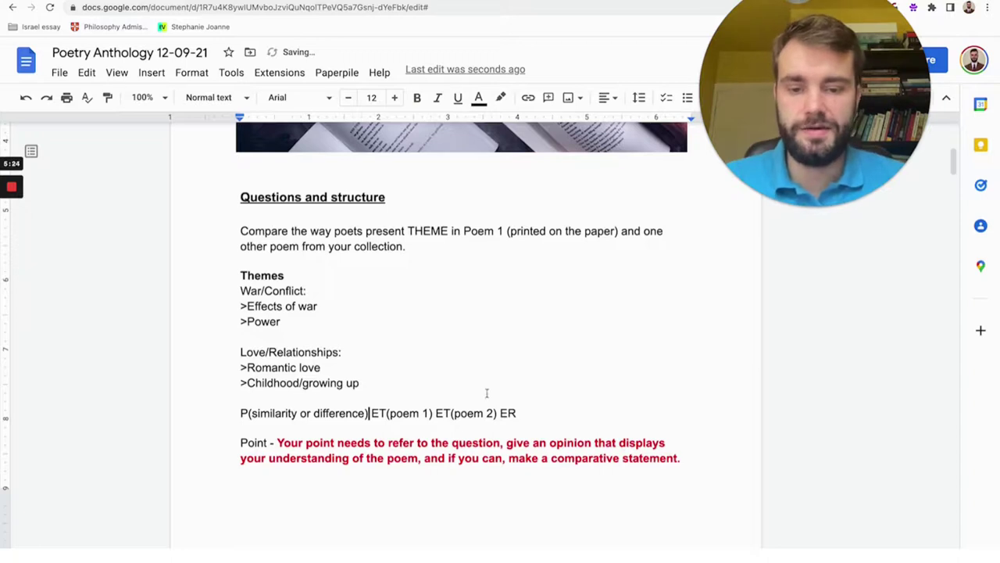
Step: Add "(comparative)" directly after ER at the end of the acronym line
{"action": "left_click", "coordinate": [543, 409]}
{"action": "key", "text": "BackSpace"}
{"action": "type", "text": "(co"}
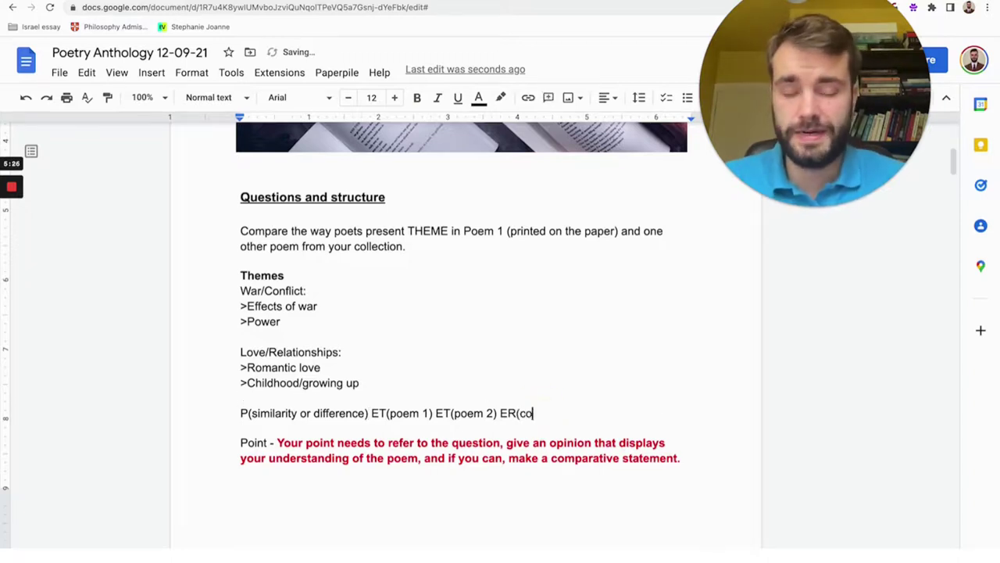
{"action": "type", "text": "mparative)"}
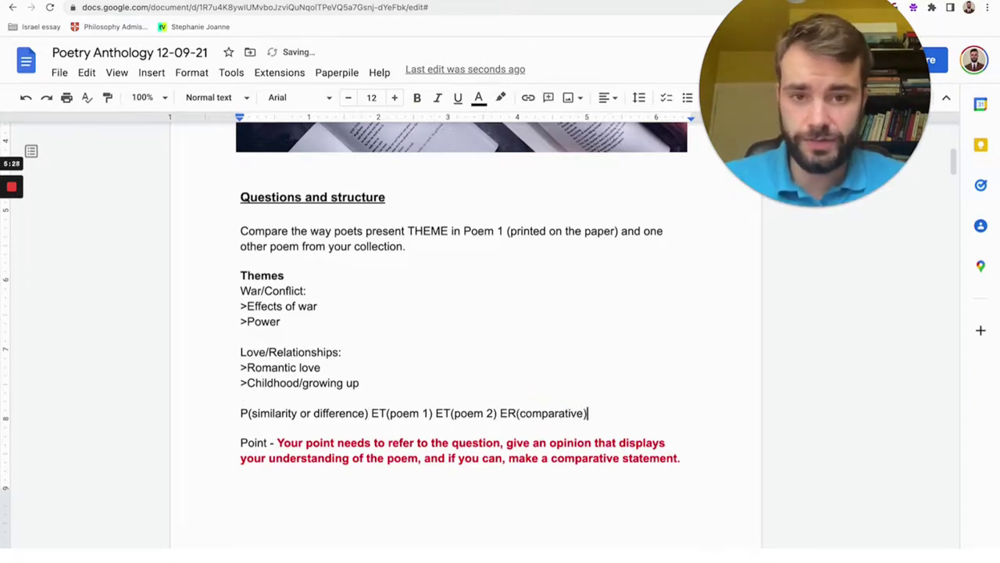